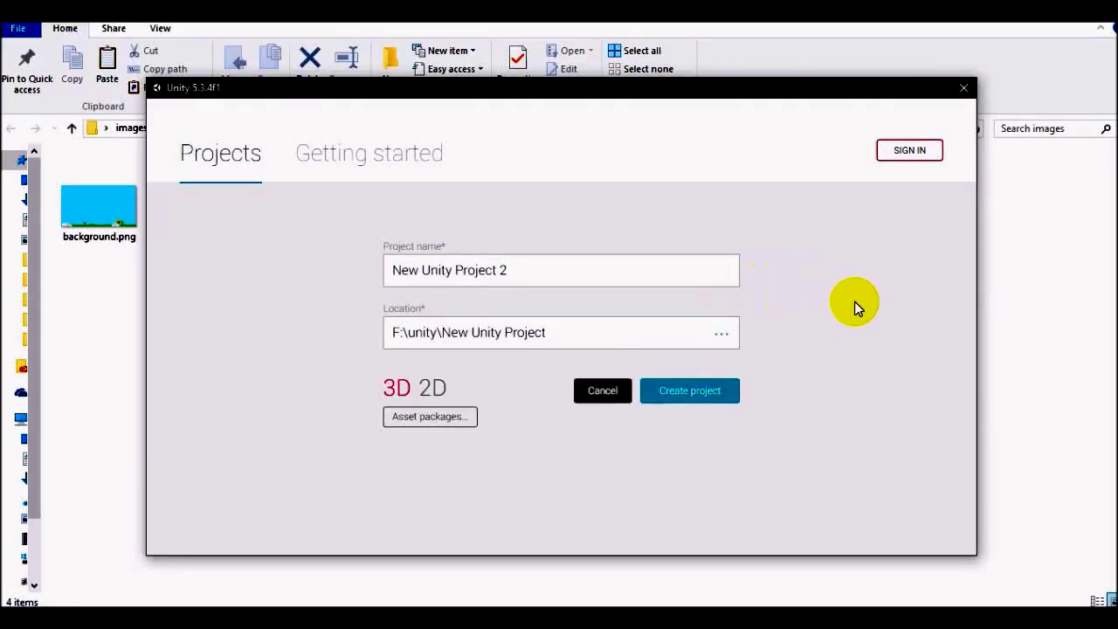
# Create a 2D project named "fish" in F:\unity\New Unity Project.
pyautogui.click(581, 270)
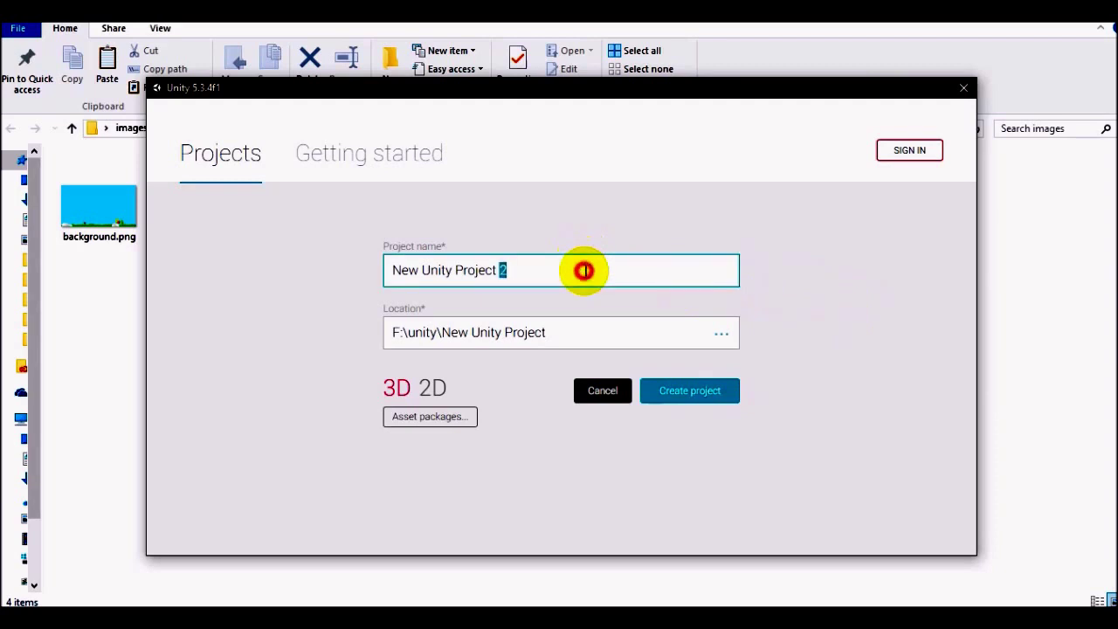
pyautogui.hotkey('ctrl', 'a')
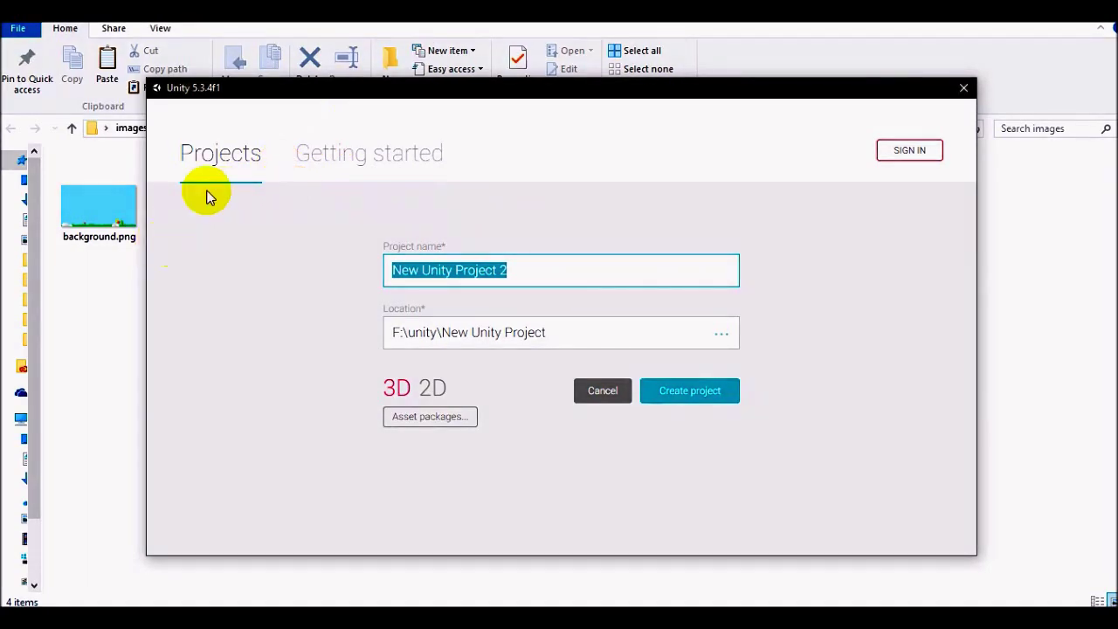
pyautogui.moveTo(299, 88); pyautogui.dragTo(577, 106)
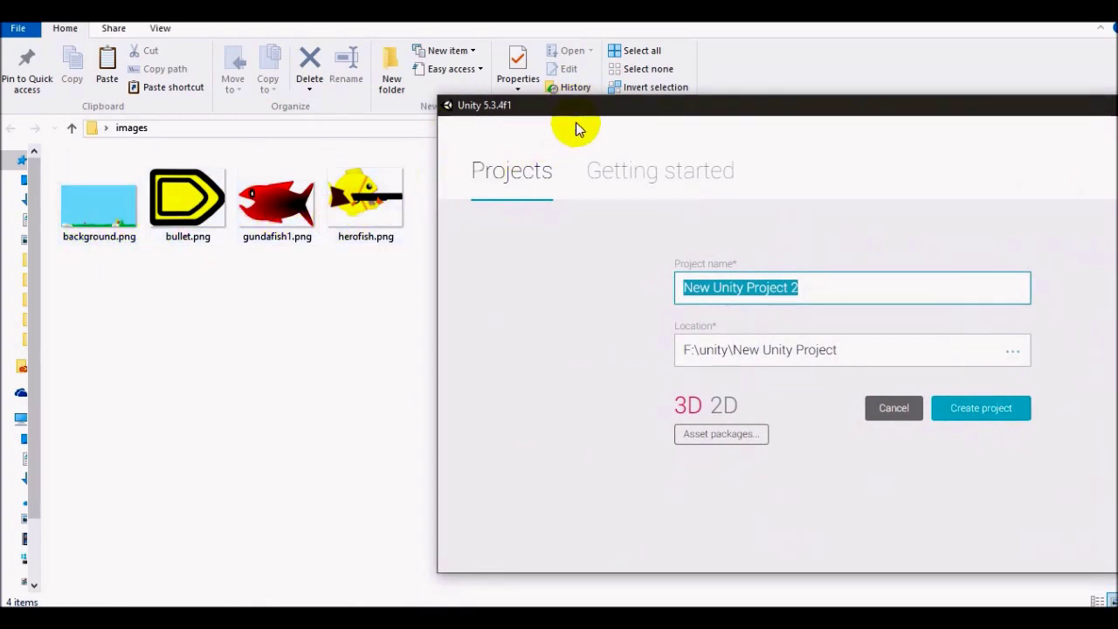
pyautogui.moveTo(593, 114); pyautogui.dragTo(310, 66)
pyautogui.click(547, 254)
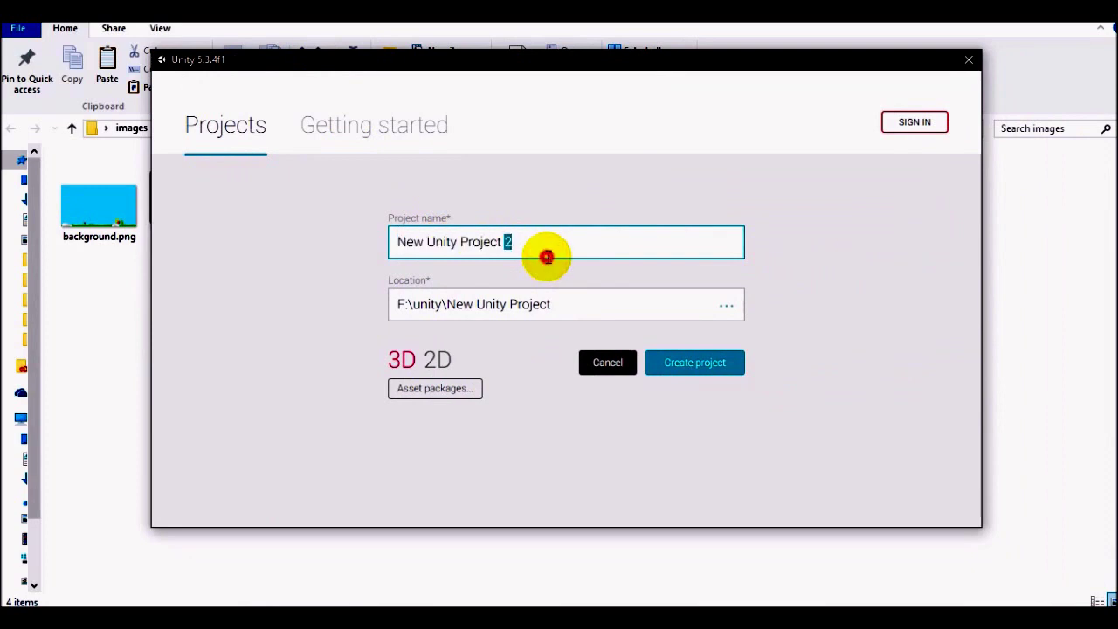
pyautogui.tripleClick(548, 256)
pyautogui.press('BackSpace')
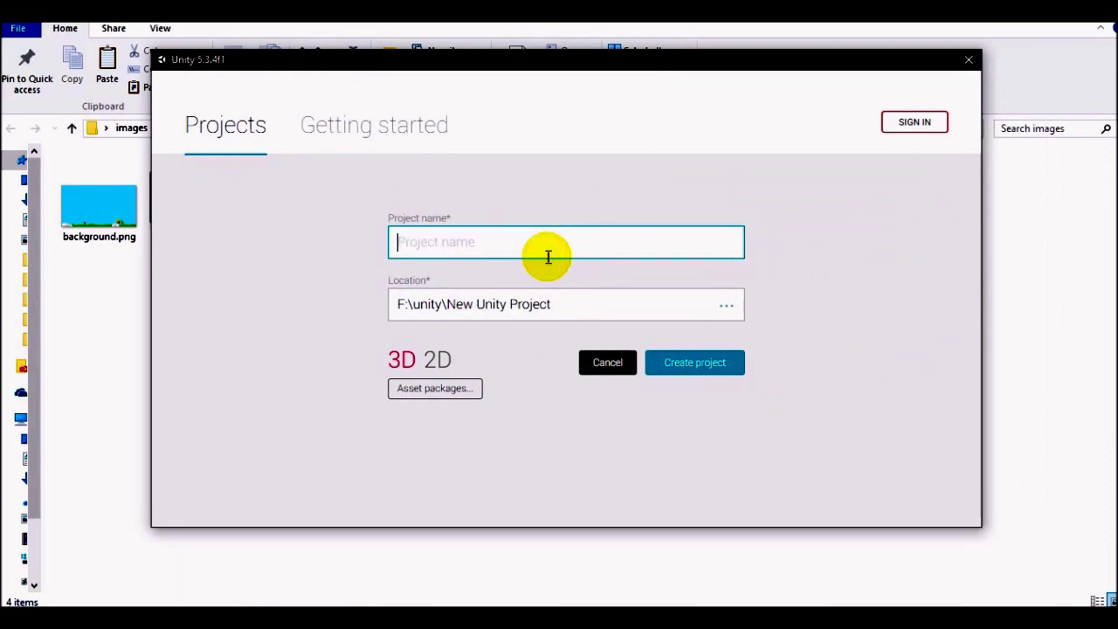
pyautogui.click(456, 246)
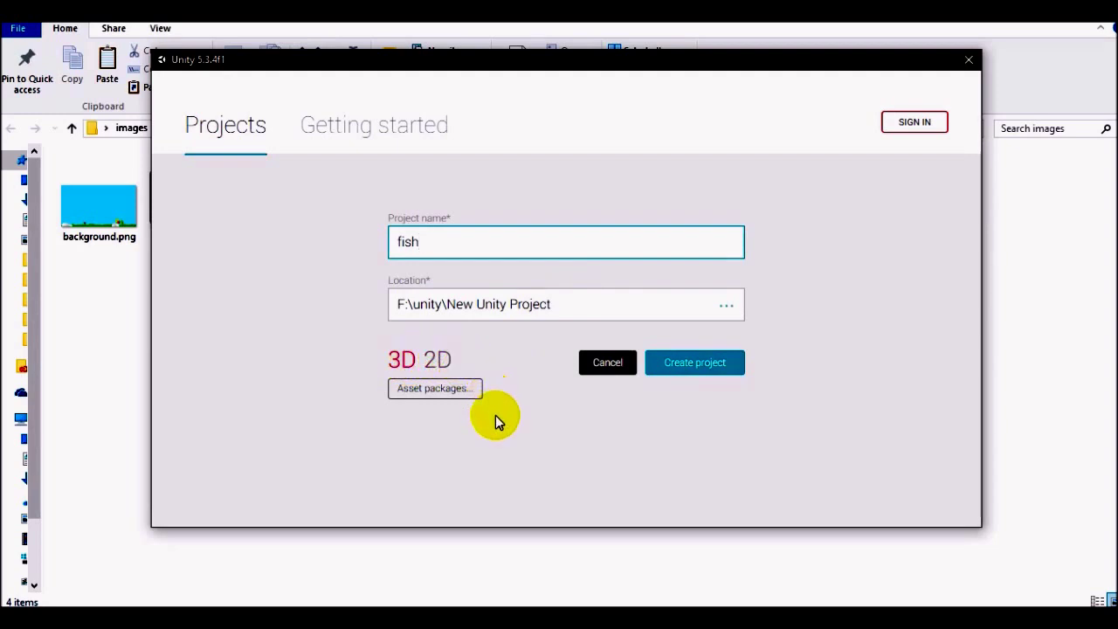
pyautogui.click(439, 364)
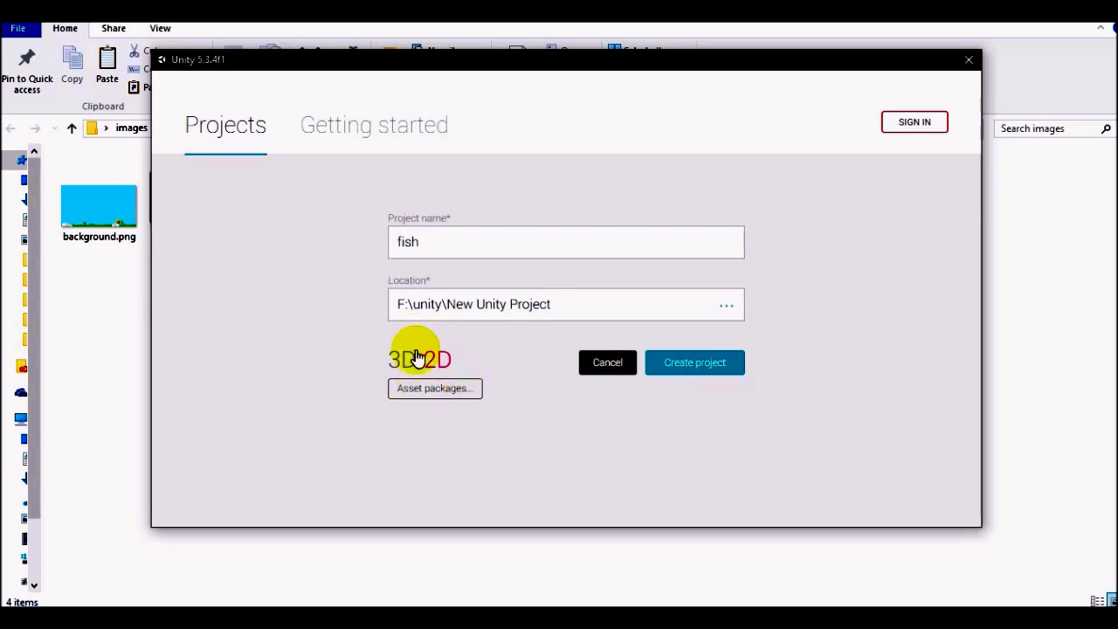
pyautogui.click(694, 365)
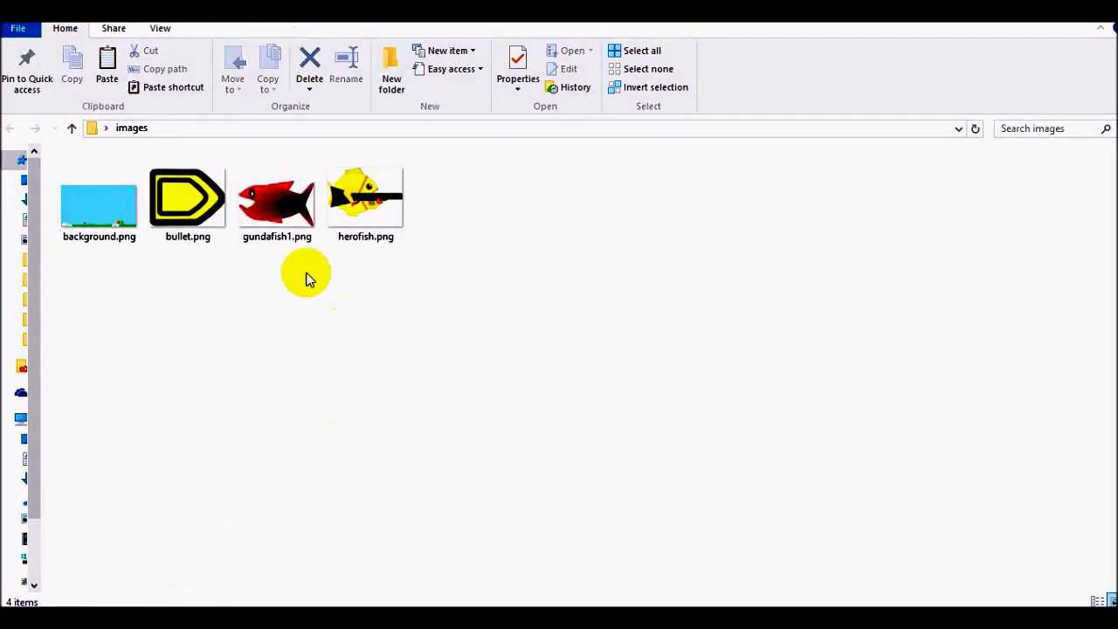
# Look over the background, bullet, gundafish1 and herofish image files in the images folder.
pyautogui.click(114, 216)
pyautogui.click(196, 208)
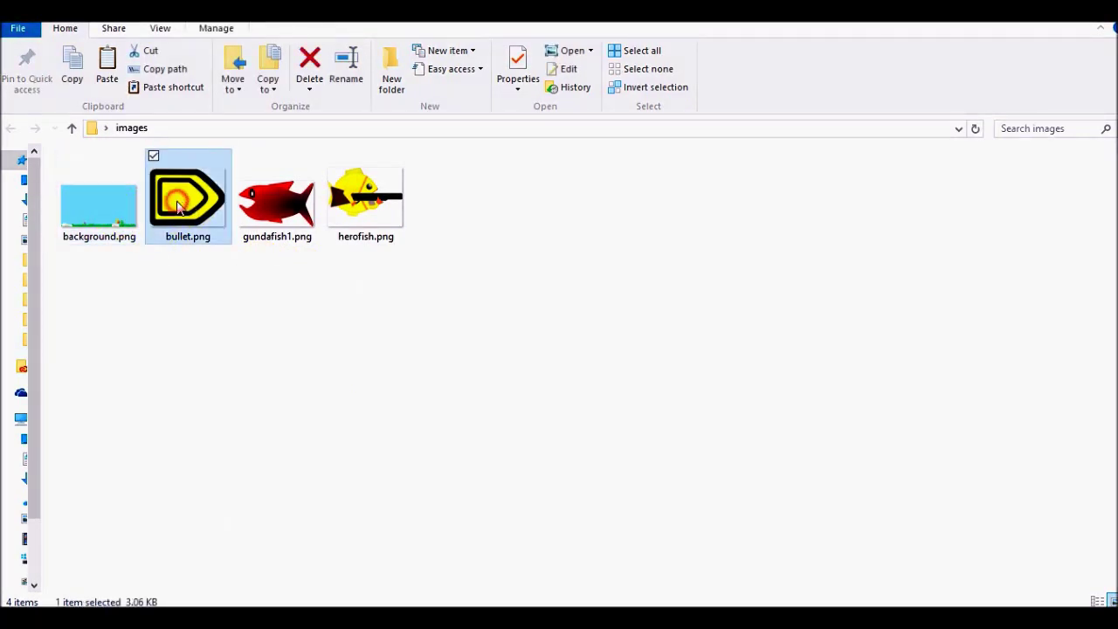
pyautogui.click(278, 206)
pyautogui.click(365, 208)
pyautogui.click(115, 228)
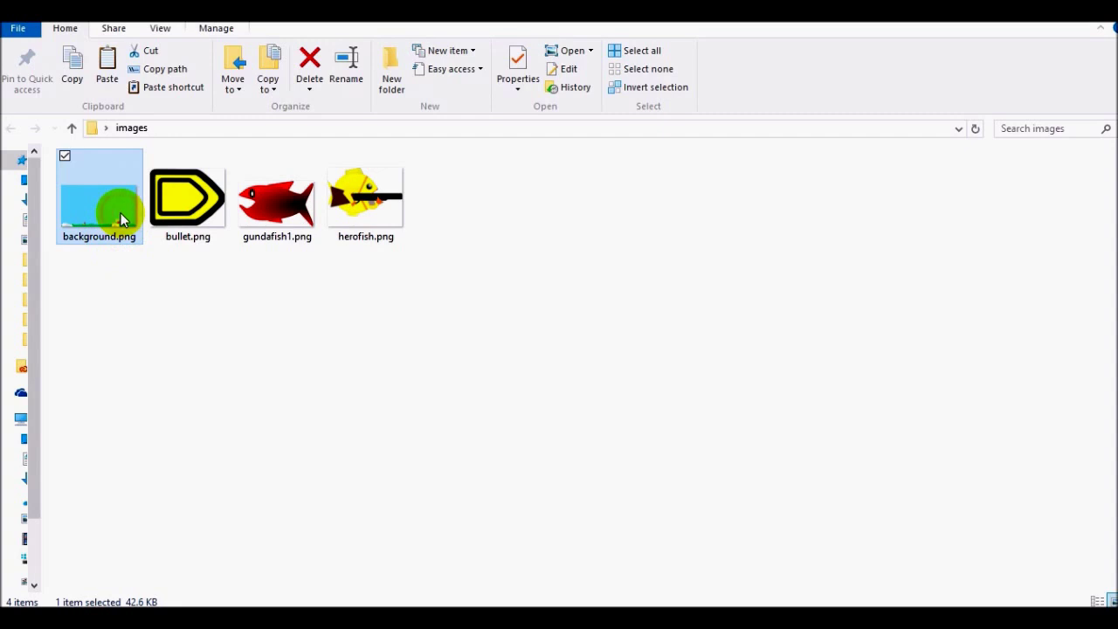
pyautogui.click(175, 295)
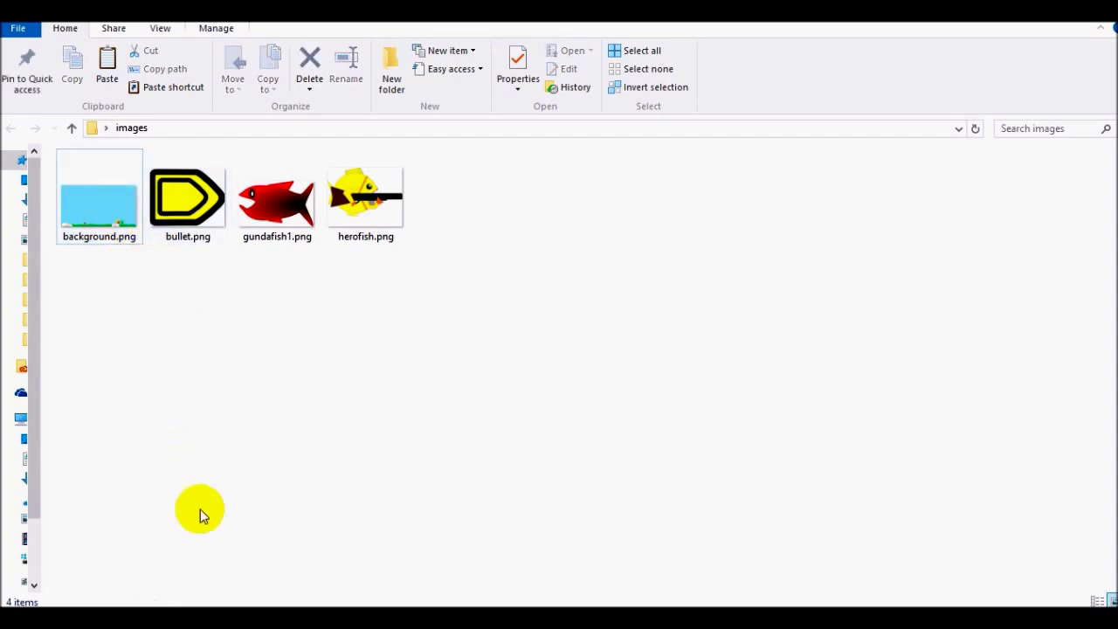
# Switch to the Unity editor window of the new project and open the logged device file error.
pyautogui.moveTo(192, 620)
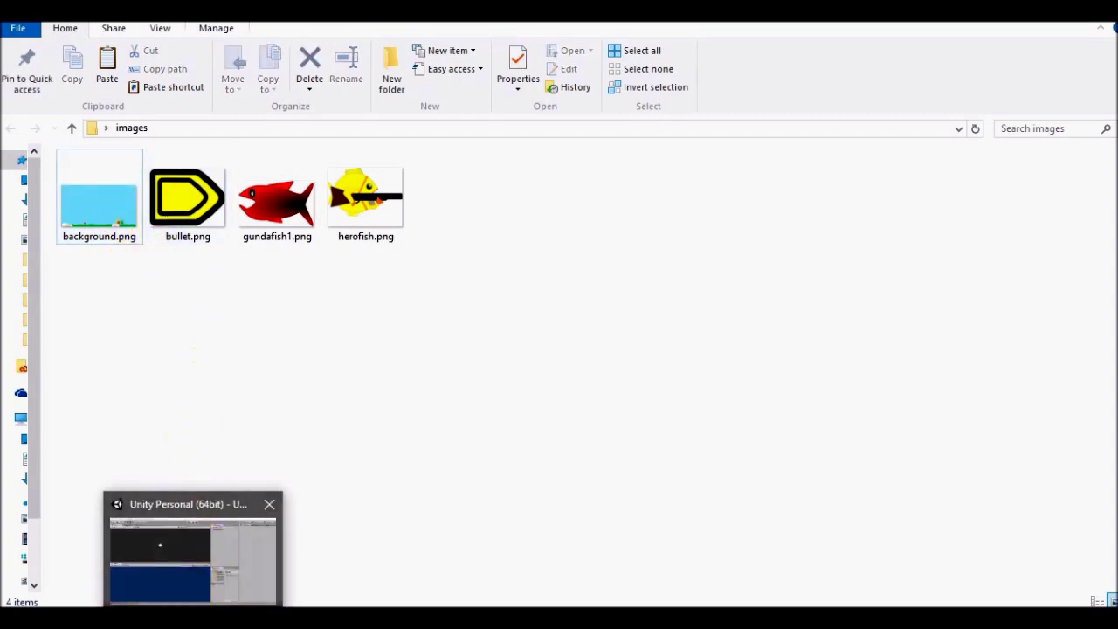
pyautogui.click(211, 548)
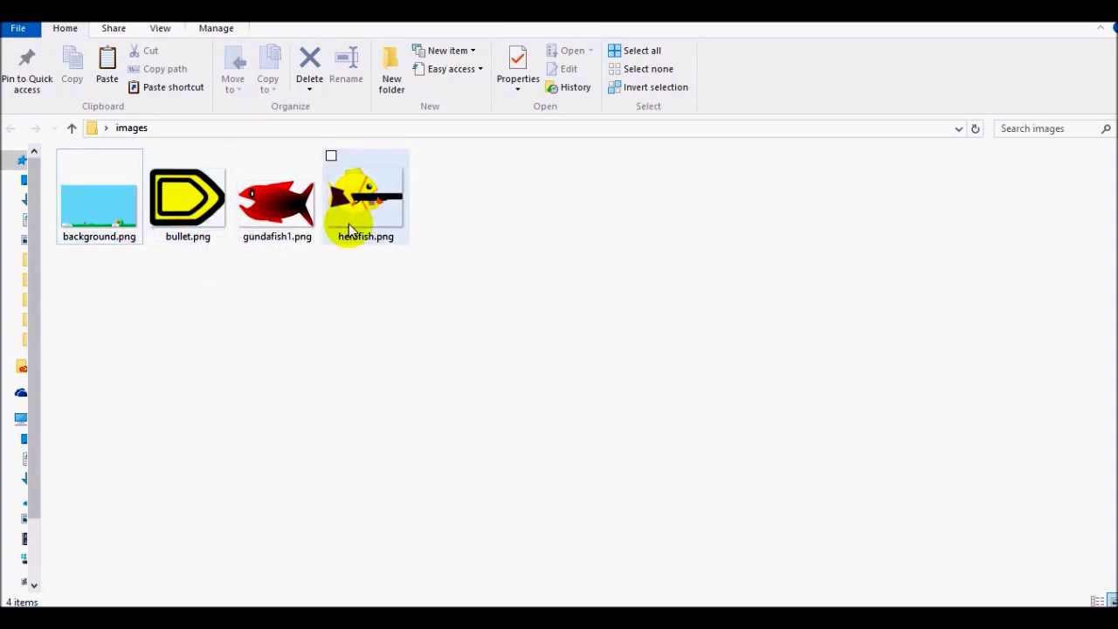
pyautogui.moveTo(359, 232)
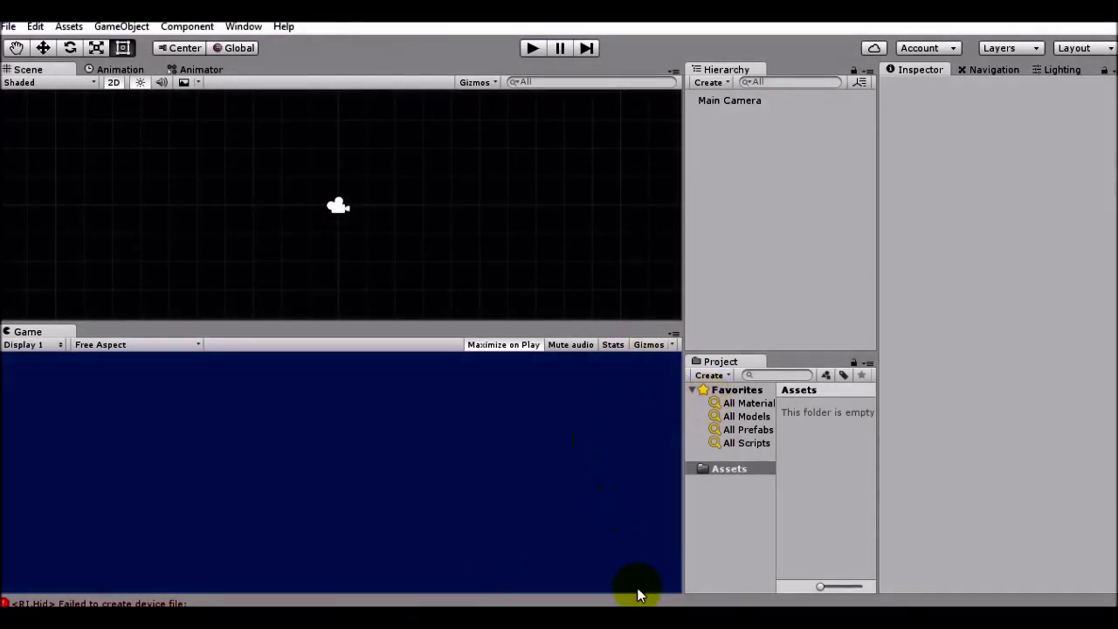
pyautogui.click(649, 602)
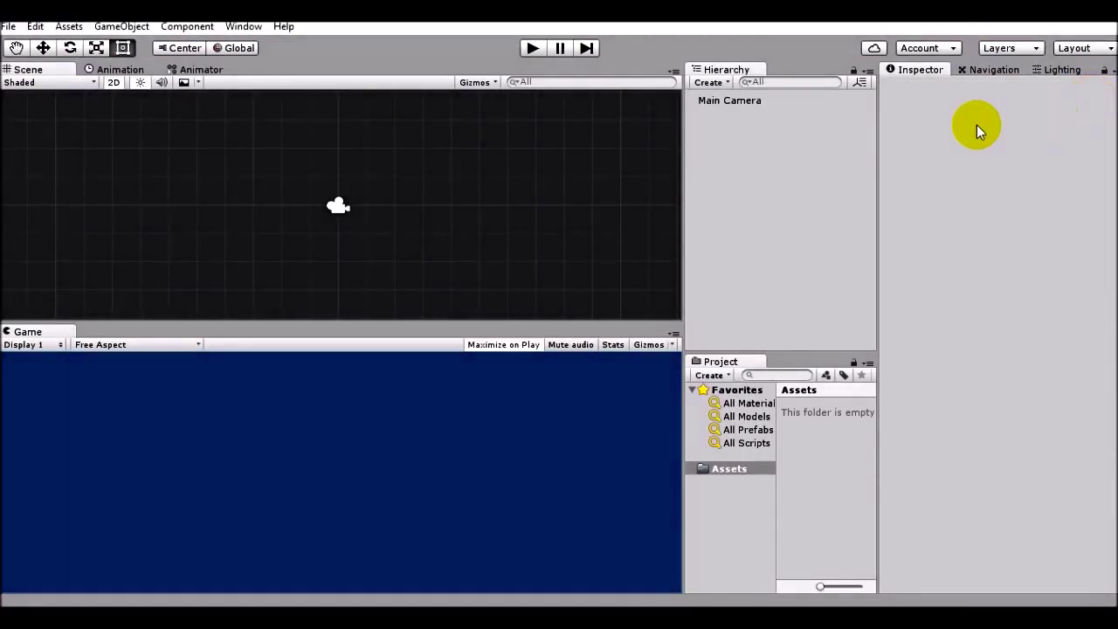
# Remove the unneeded Navigation, Lighting, Animation and Animator views from the editor layout.
pyautogui.scroll(-6, 349, 201)
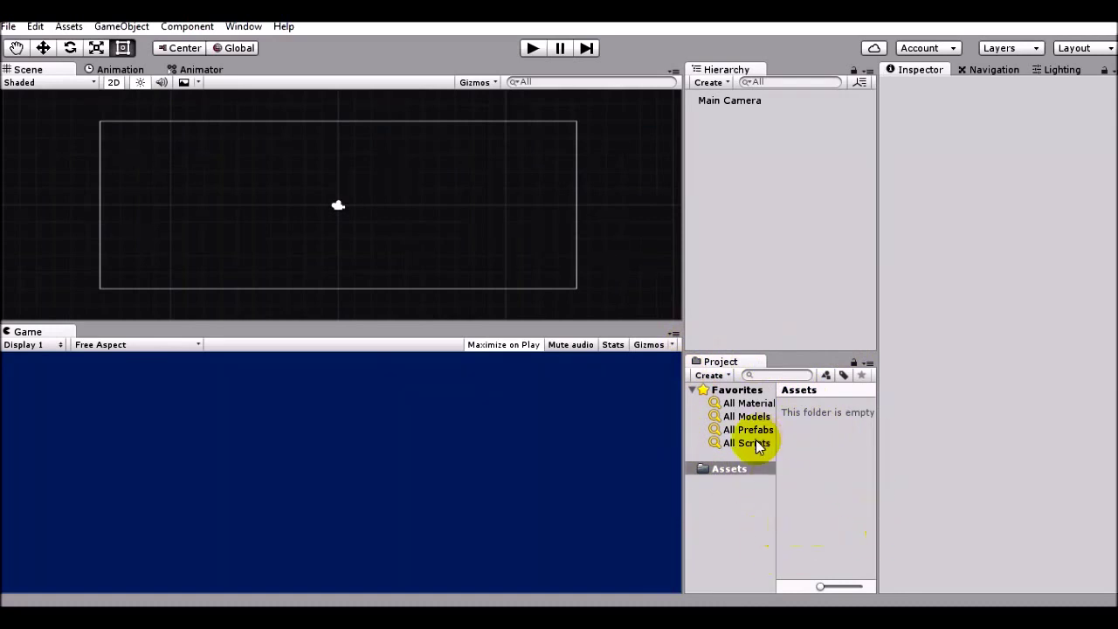
pyautogui.rightClick(977, 79)
pyautogui.click(1011, 122)
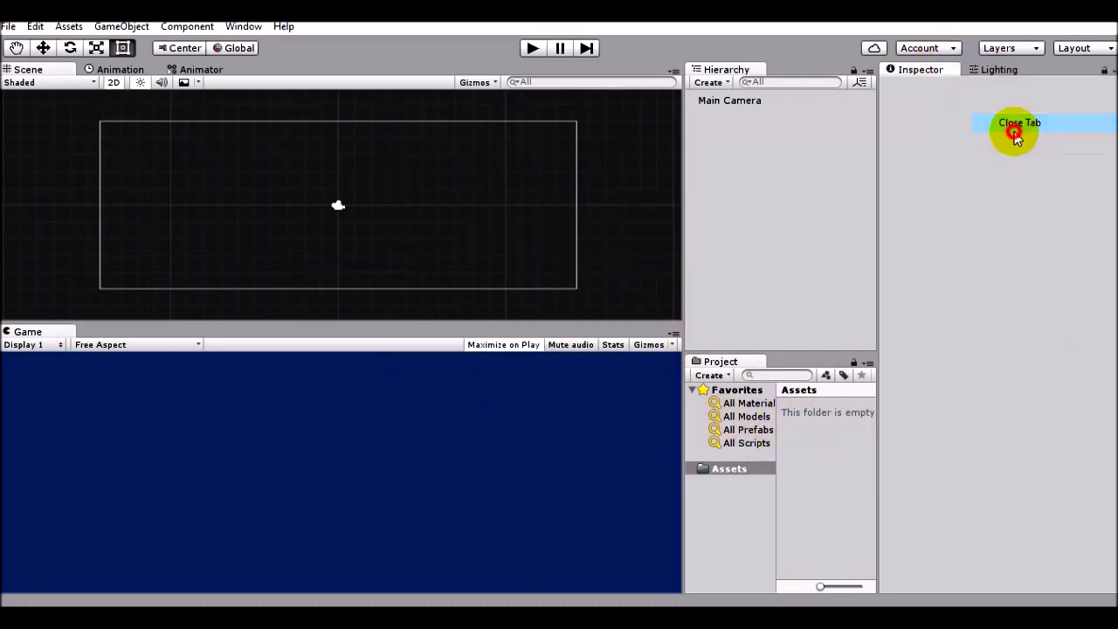
pyautogui.rightClick(1007, 76)
pyautogui.click(1022, 102)
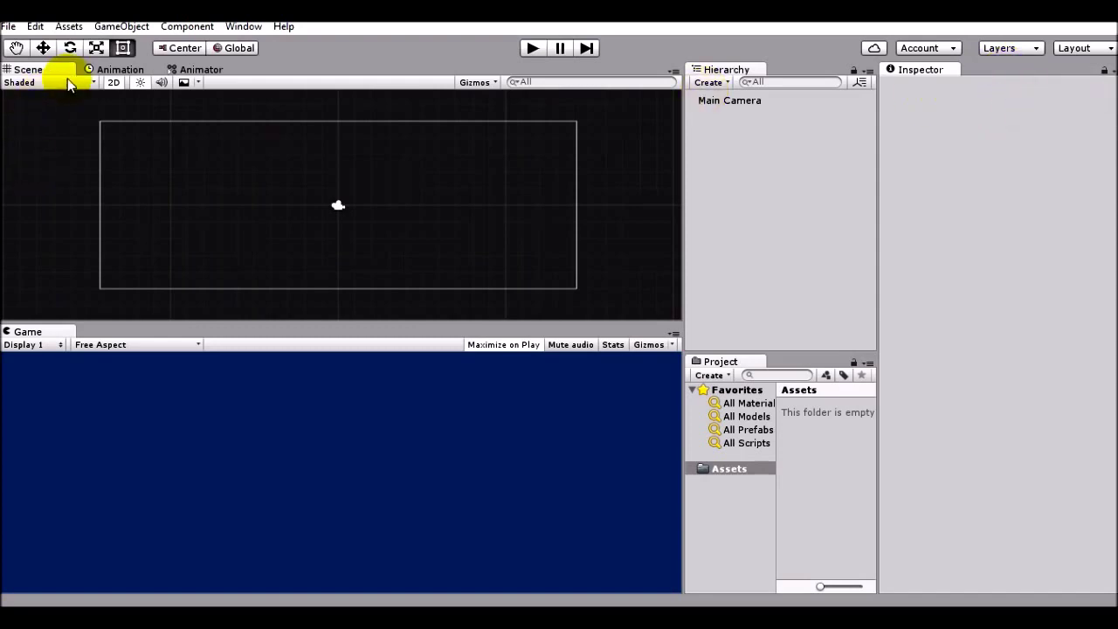
pyautogui.rightClick(100, 70)
pyautogui.click(139, 94)
pyautogui.rightClick(133, 70)
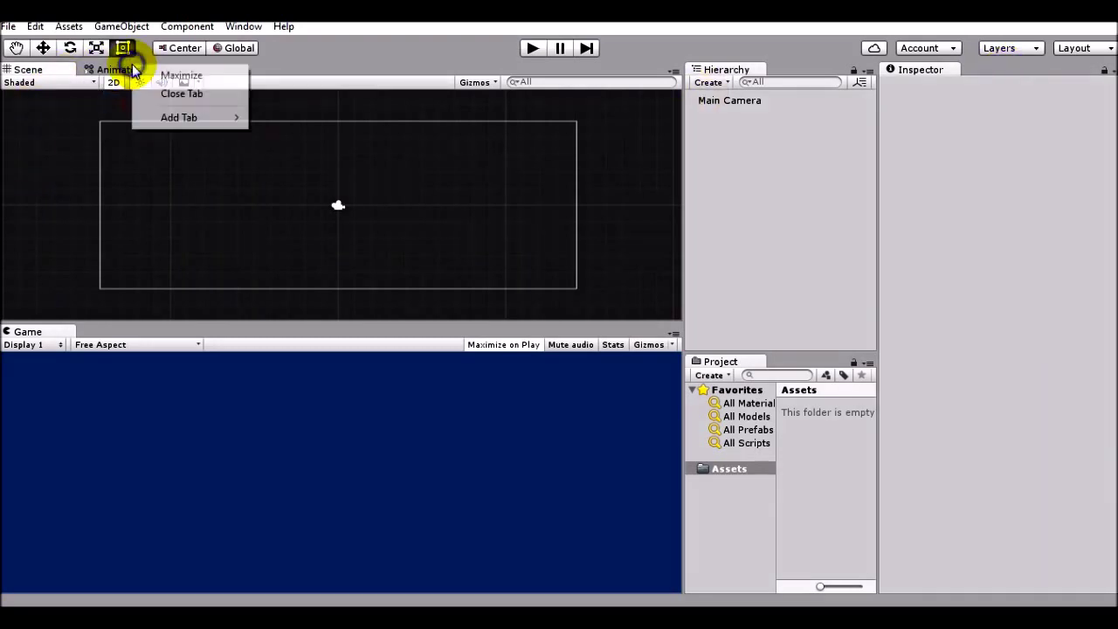
pyautogui.click(149, 93)
# Select the Main Camera in the scene and examine its component settings.
pyautogui.click(747, 157)
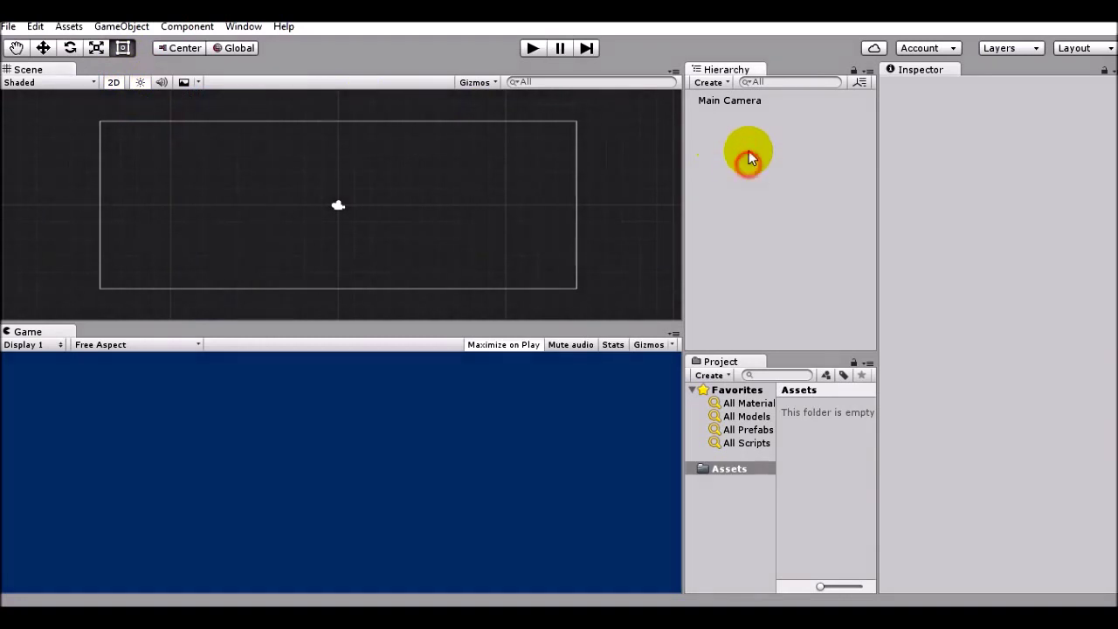
pyautogui.click(736, 100)
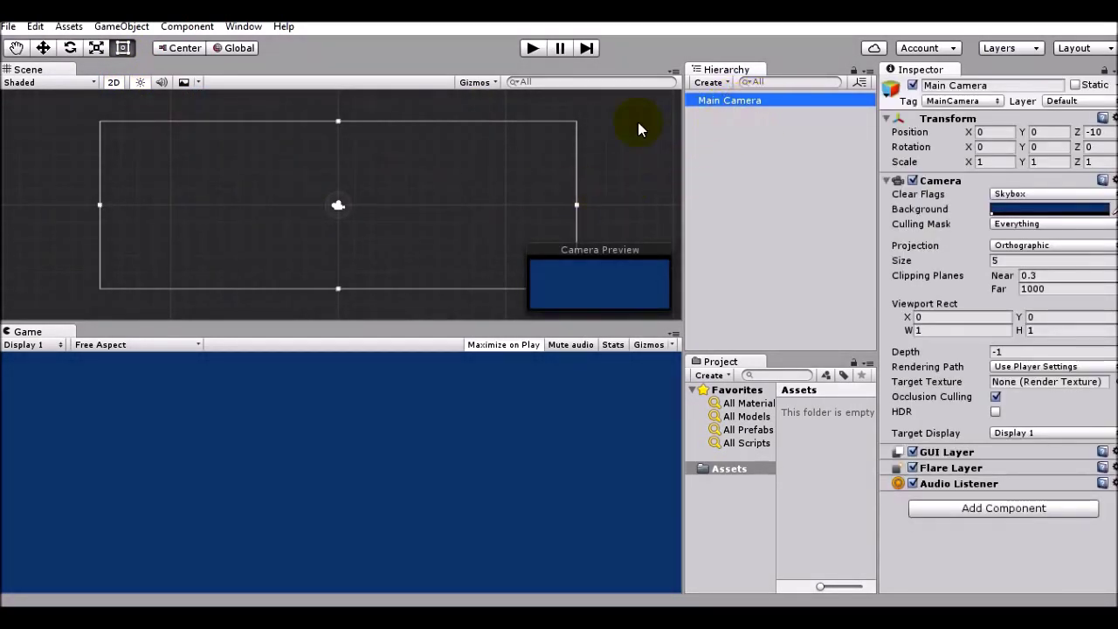
pyautogui.scroll(2, 364, 210)
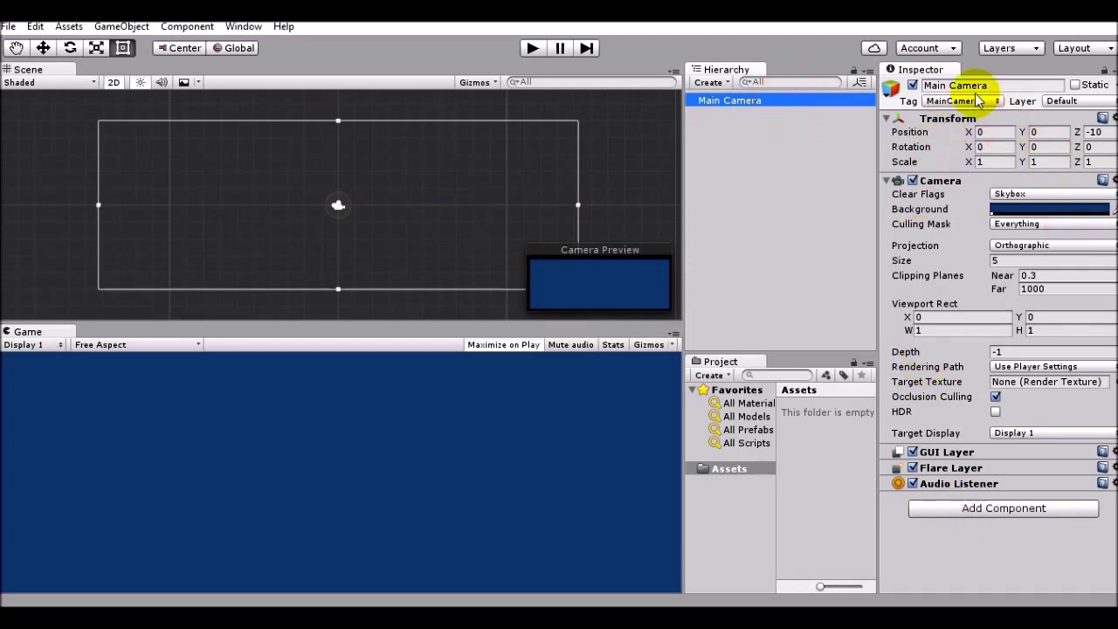
pyautogui.click(730, 476)
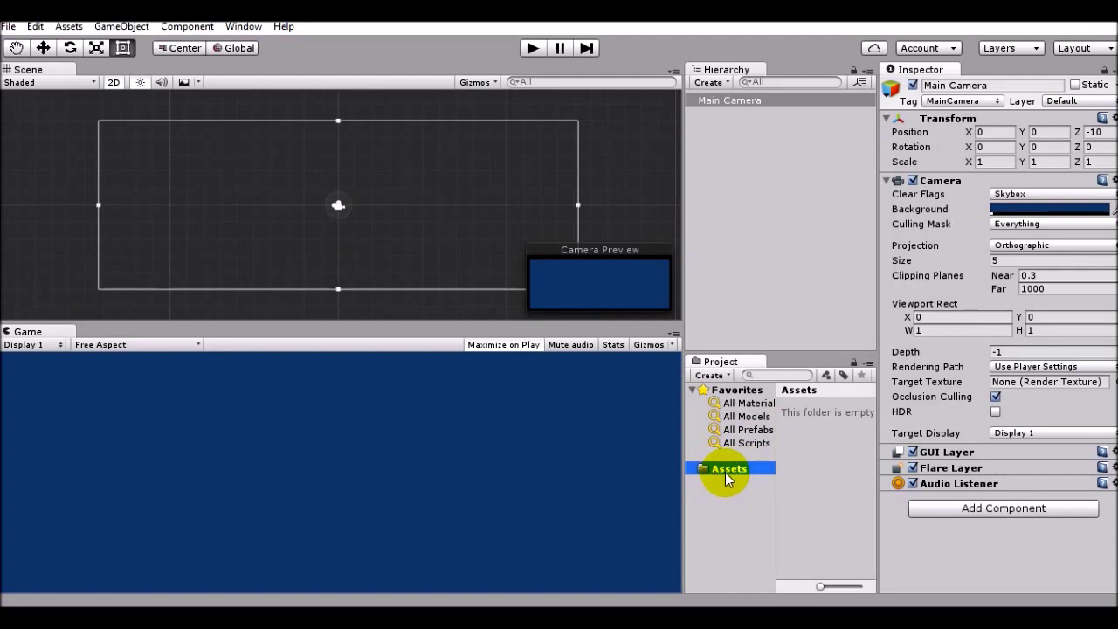
pyautogui.rightClick(809, 434)
pyautogui.click(806, 489)
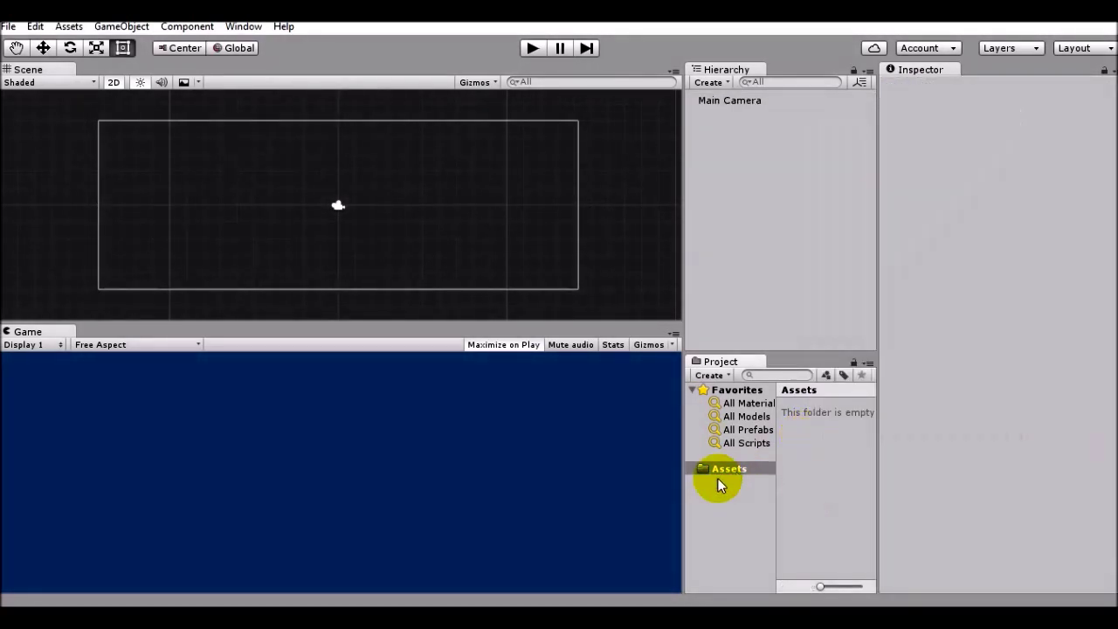
# Create a folder named "images" inside Assets and open it.
pyautogui.click(721, 478)
pyautogui.rightClick(827, 465)
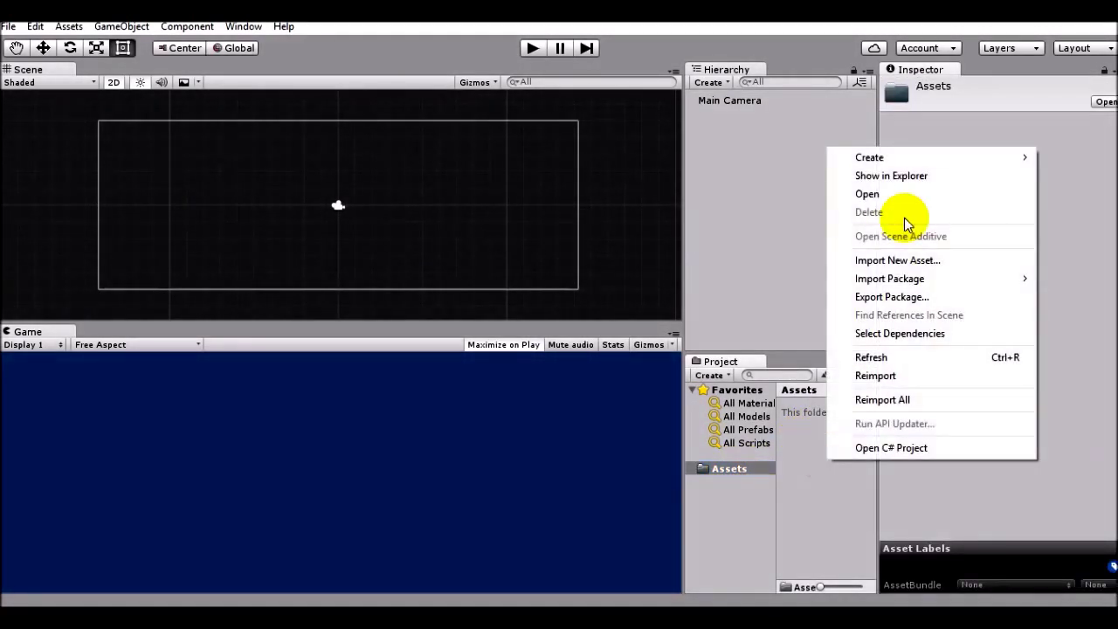
pyautogui.moveTo(923, 157)
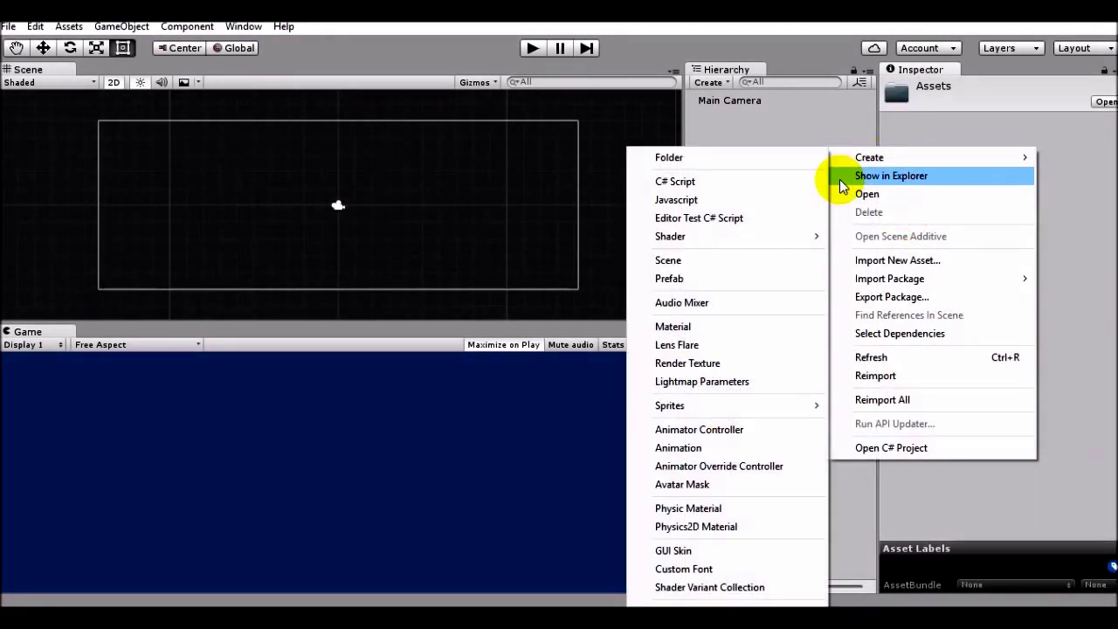
pyautogui.click(747, 161)
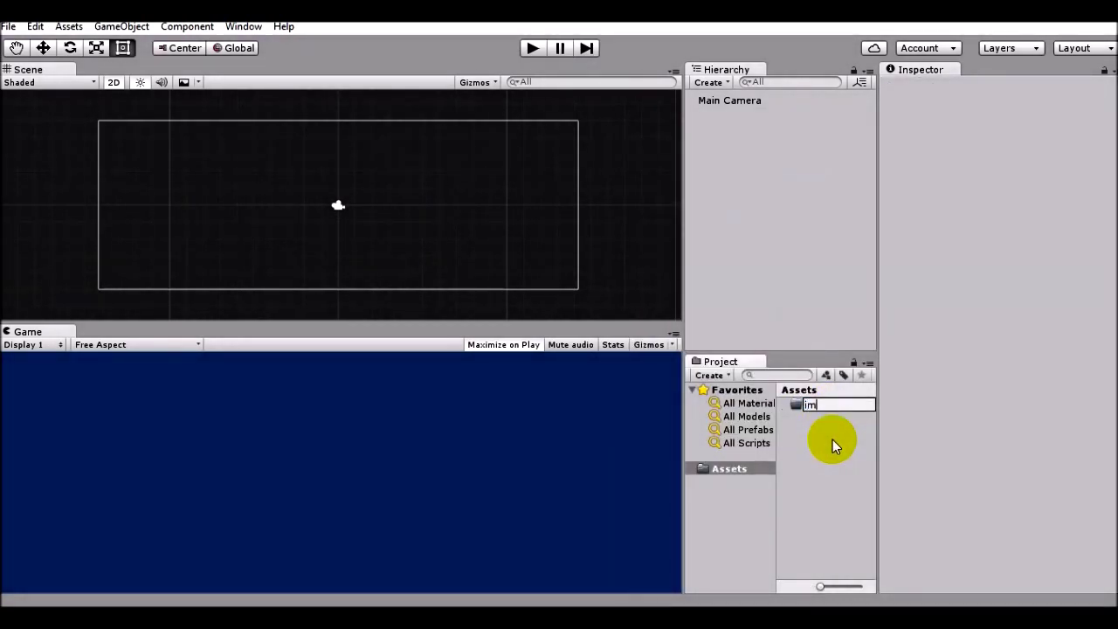
pyautogui.write('ges')
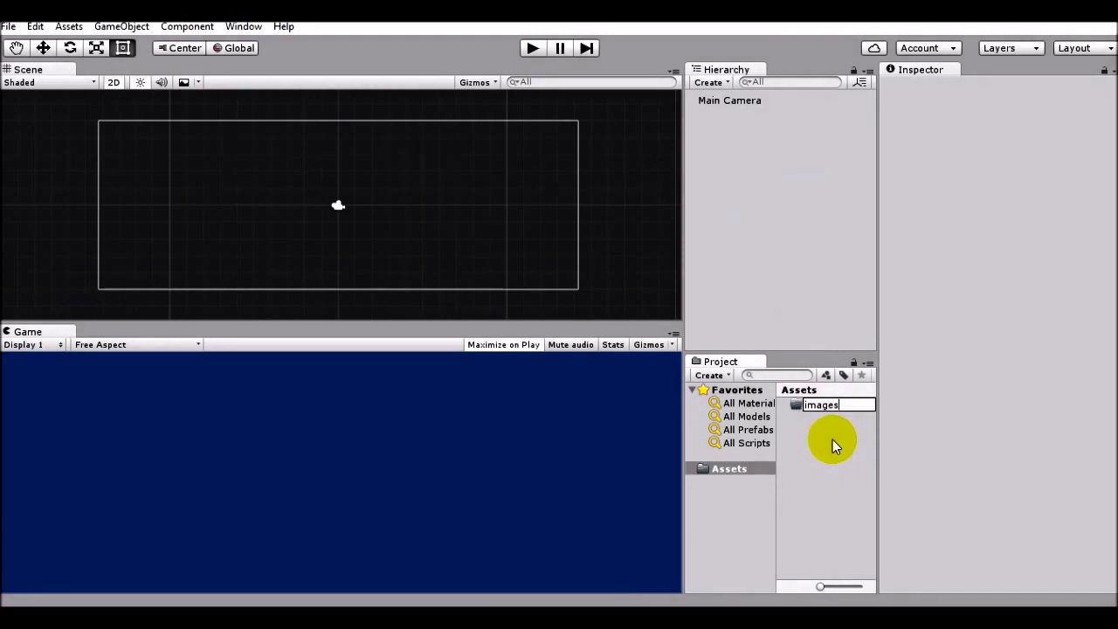
pyautogui.press('Return')
pyautogui.press('Return')
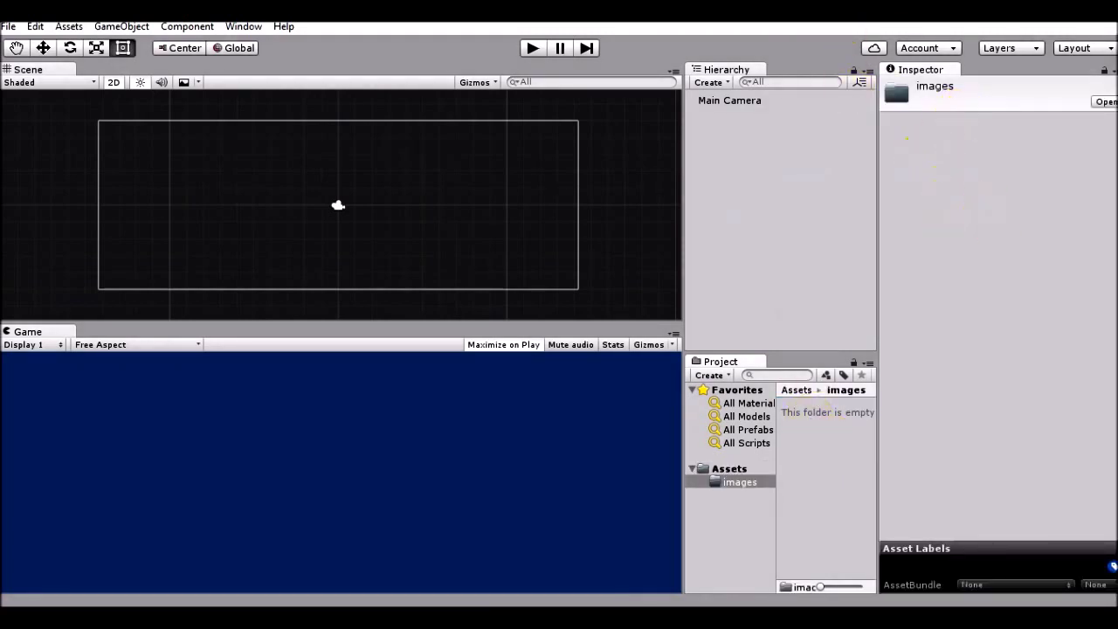
# Import background.png, bullet.png, gundafish1.png and herofish.png from the File Explorer folder into the project's images folder.
pyautogui.click(725, 483)
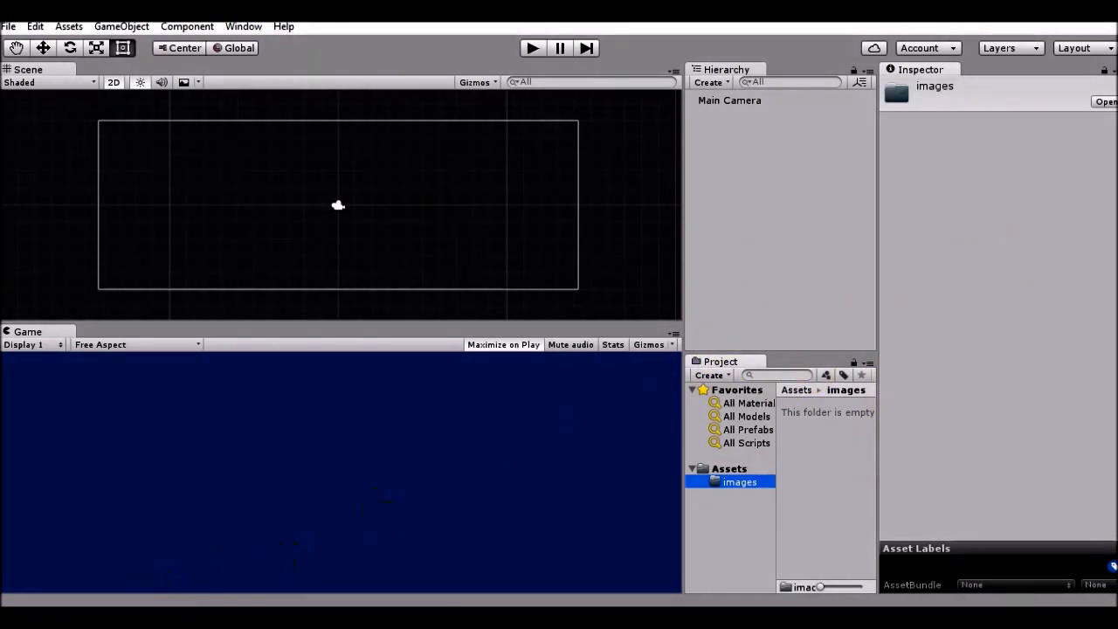
pyautogui.click(101, 545)
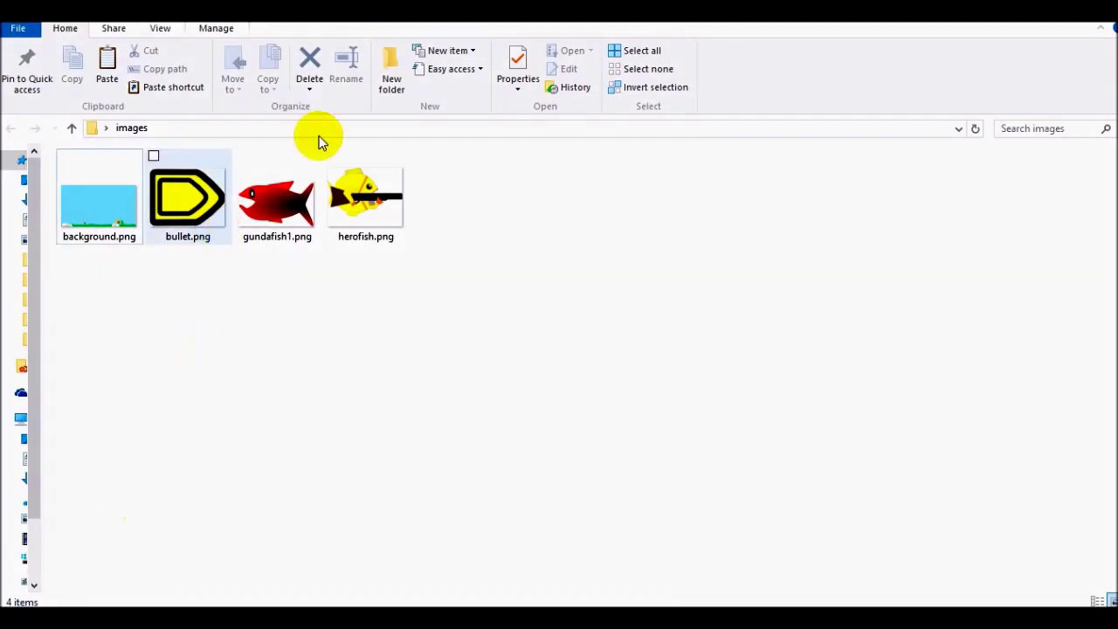
pyautogui.click(110, 214)
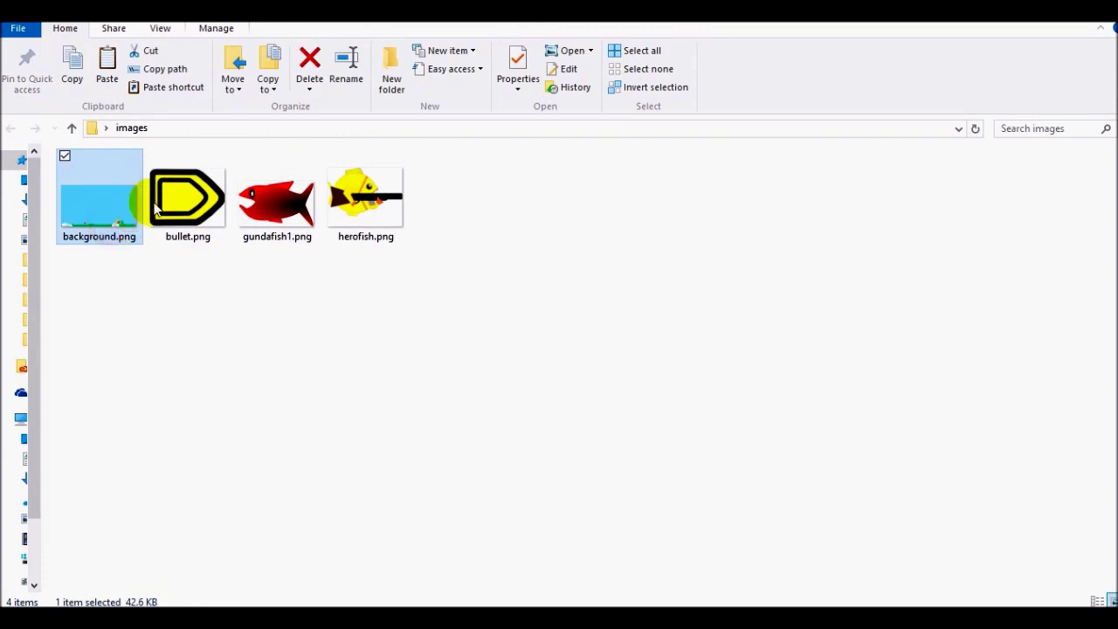
pyautogui.click(153, 156)
pyautogui.click(242, 155)
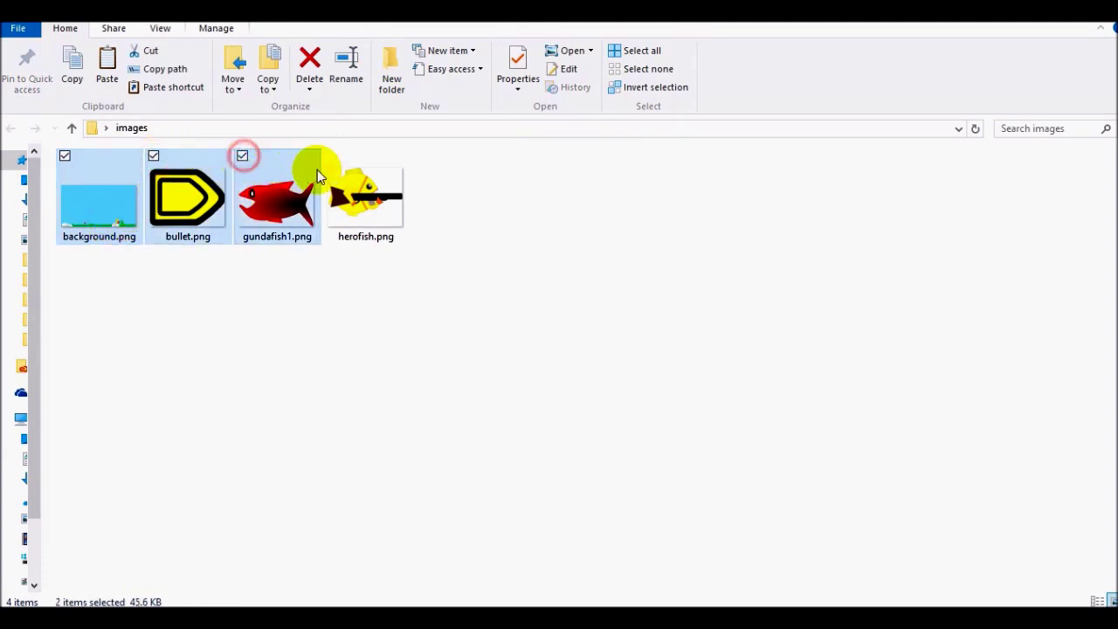
pyautogui.click(331, 157)
pyautogui.moveTo(113, 187); pyautogui.dragTo(814, 500)
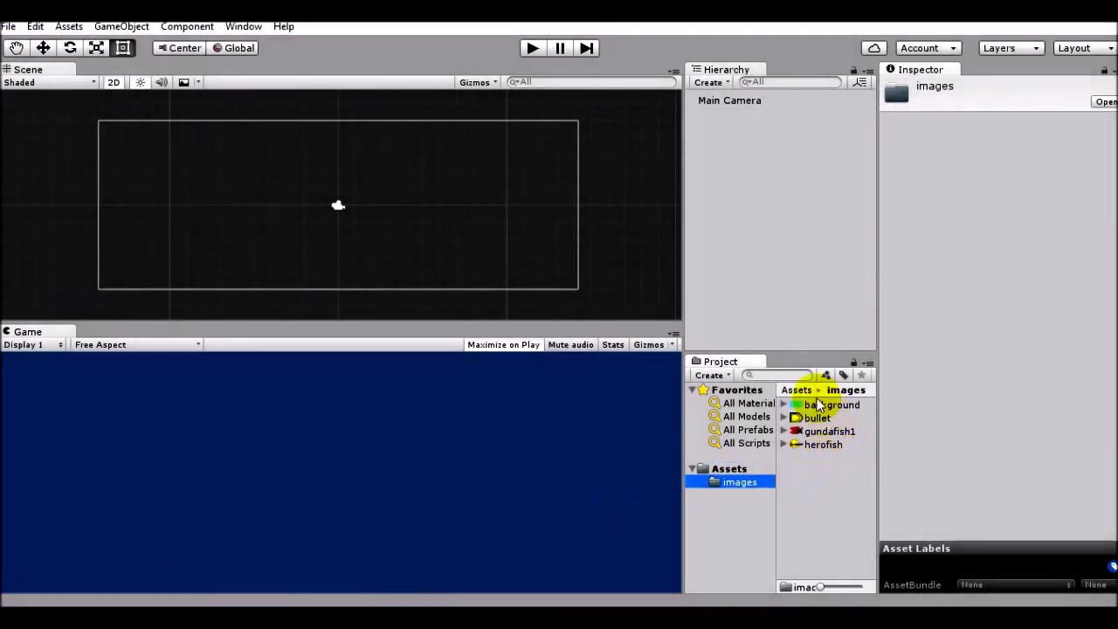
pyautogui.click(736, 472)
pyautogui.click(736, 483)
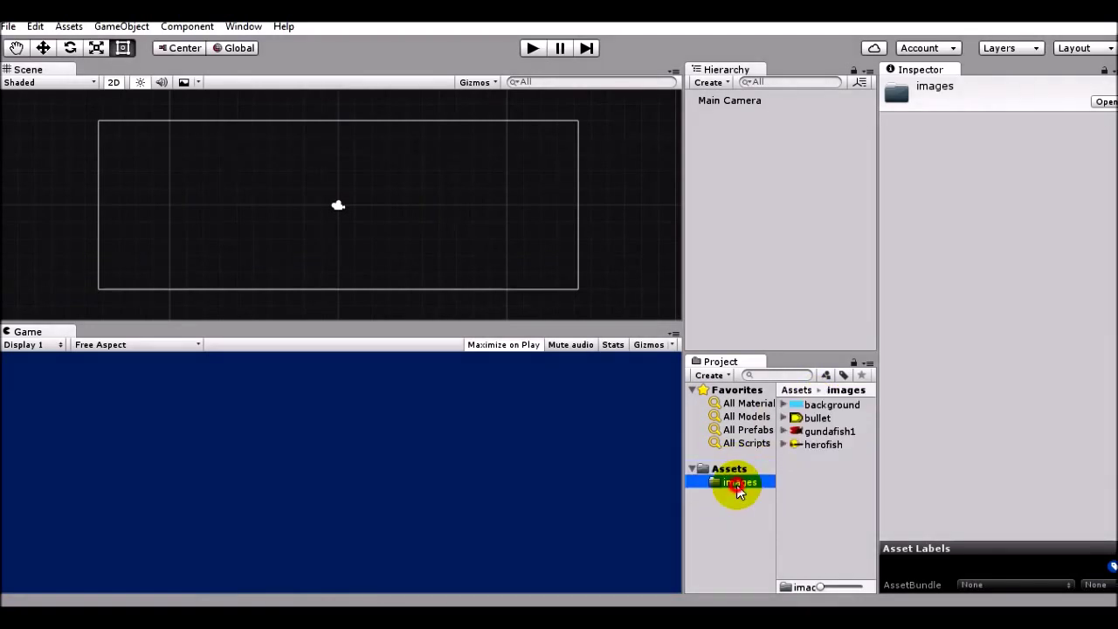
# Examine the import settings and previews of the background, bullet, gundafish1 and herofish images.
pyautogui.click(813, 406)
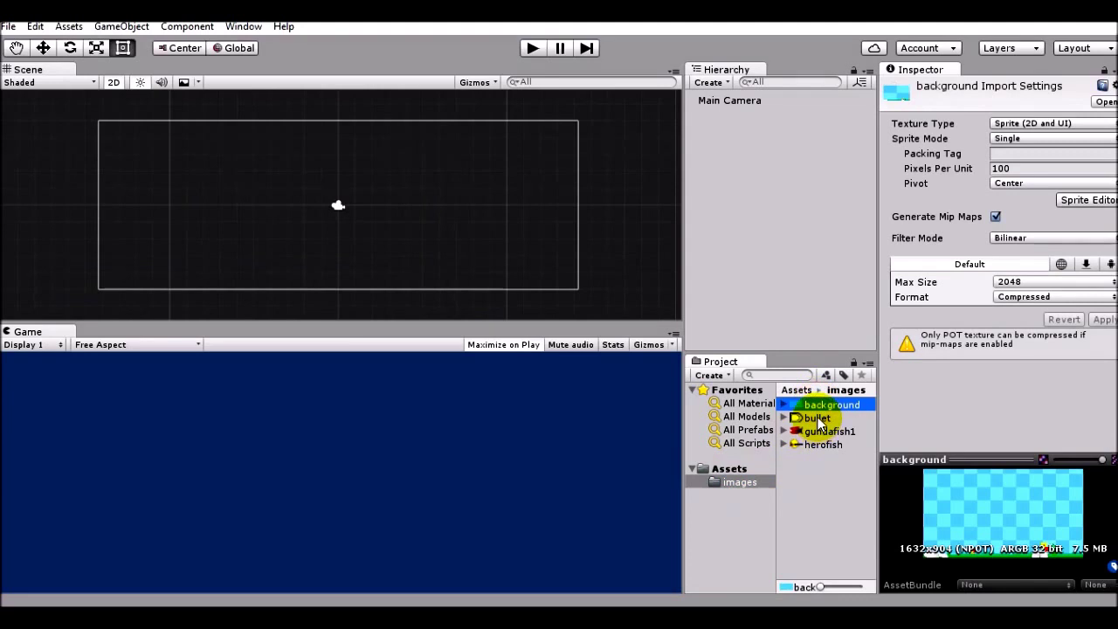
pyautogui.click(817, 418)
pyautogui.click(821, 444)
pyautogui.click(825, 430)
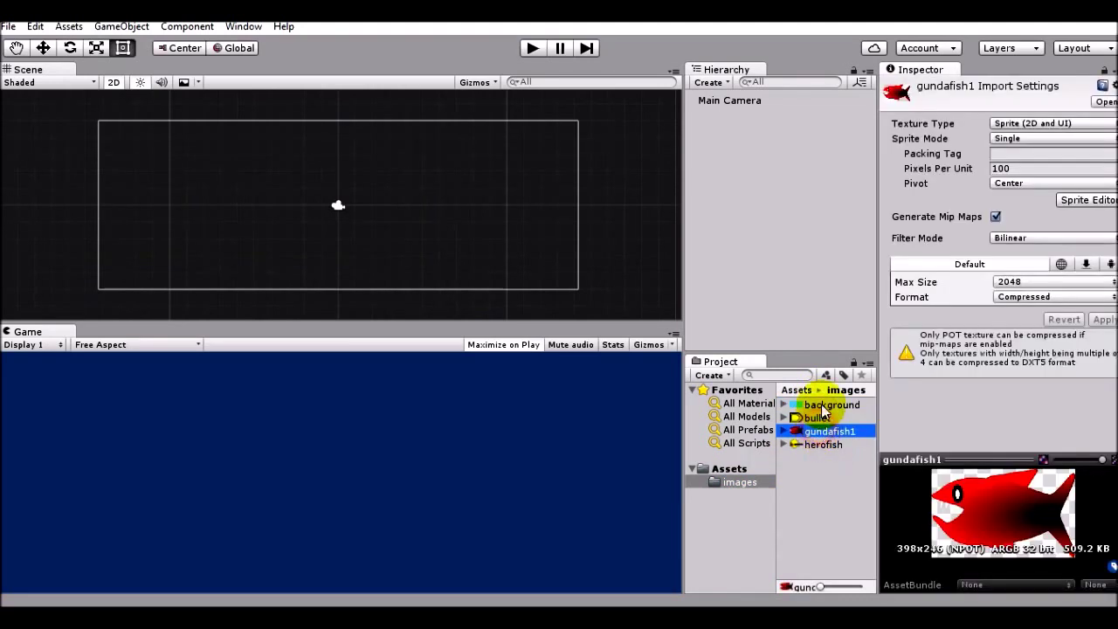
pyautogui.click(821, 406)
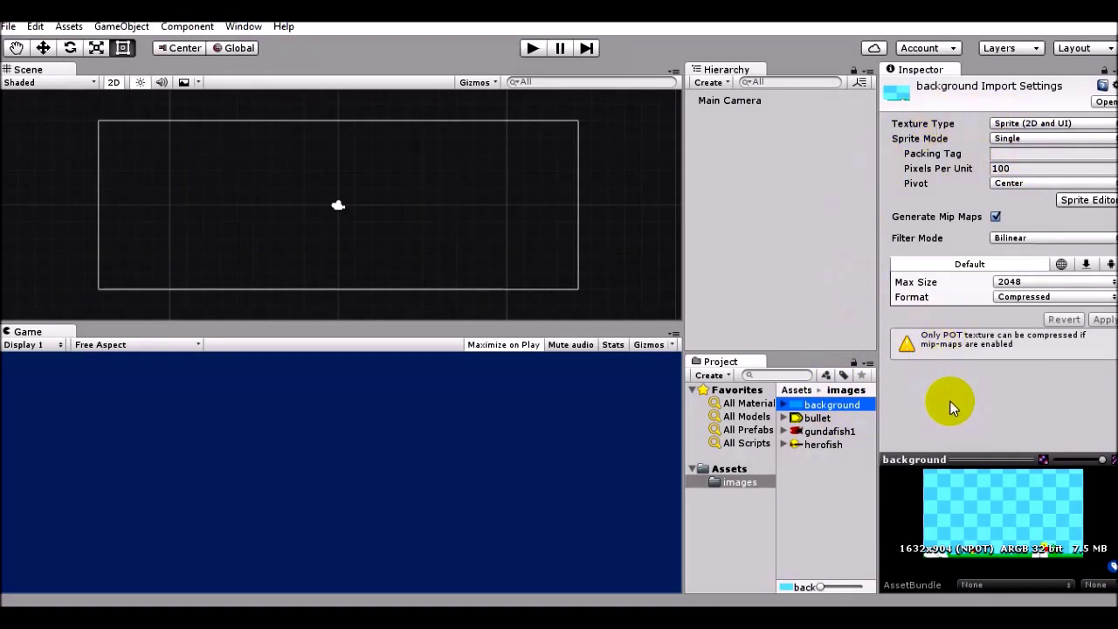
pyautogui.click(814, 418)
pyautogui.click(807, 431)
pyautogui.click(817, 444)
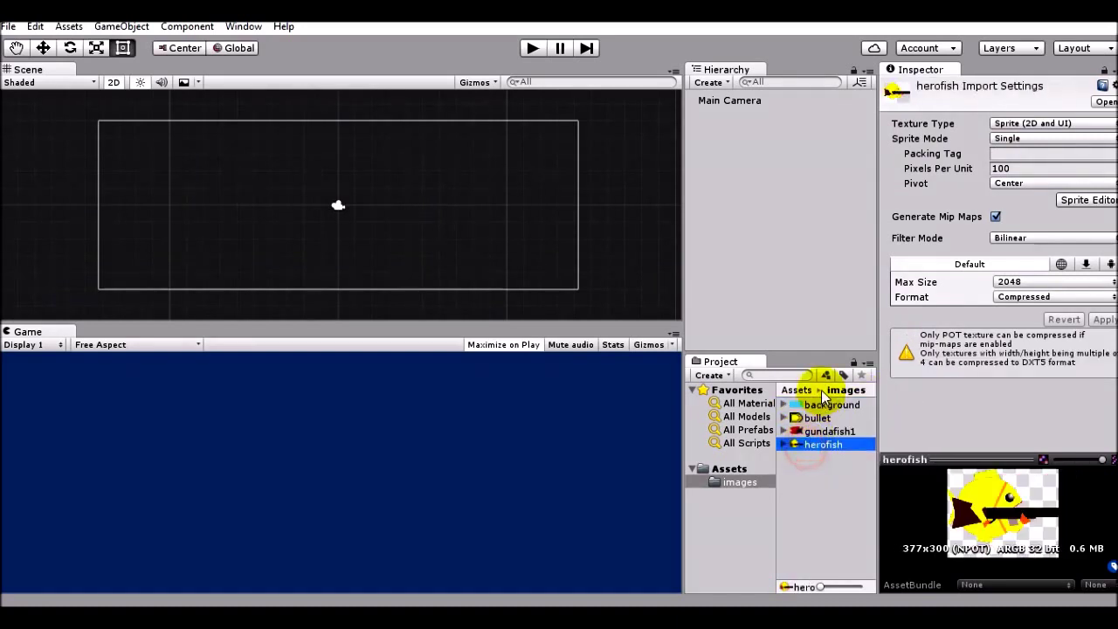
pyautogui.click(821, 404)
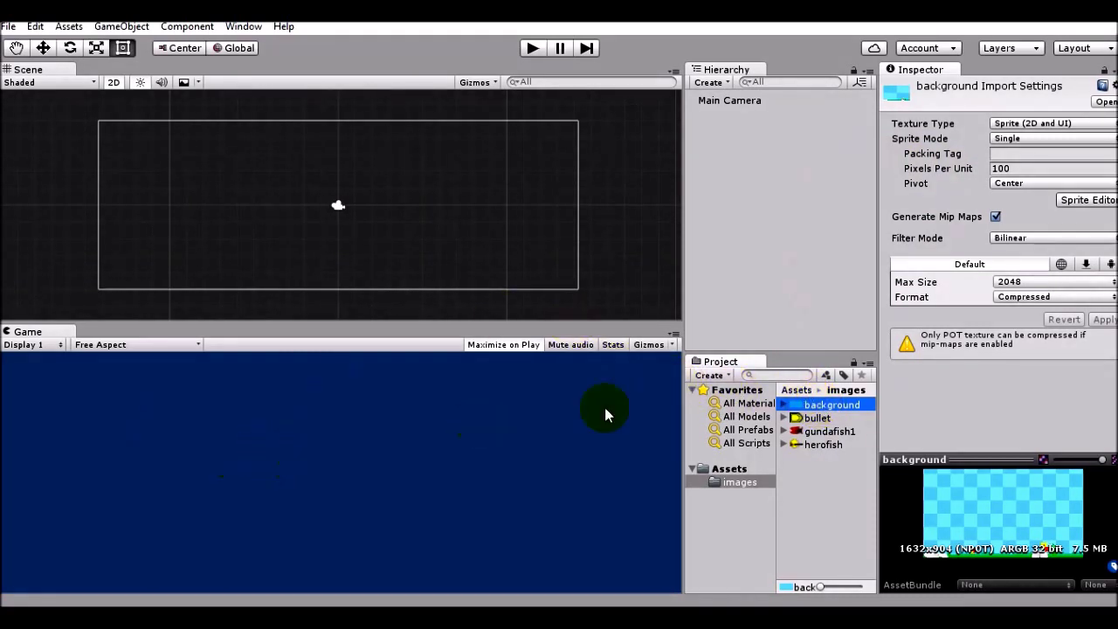
# Add the background image from the images folder to the scene hierarchy as a sprite.
pyautogui.click(814, 408)
pyautogui.moveTo(814, 410); pyautogui.dragTo(742, 166)
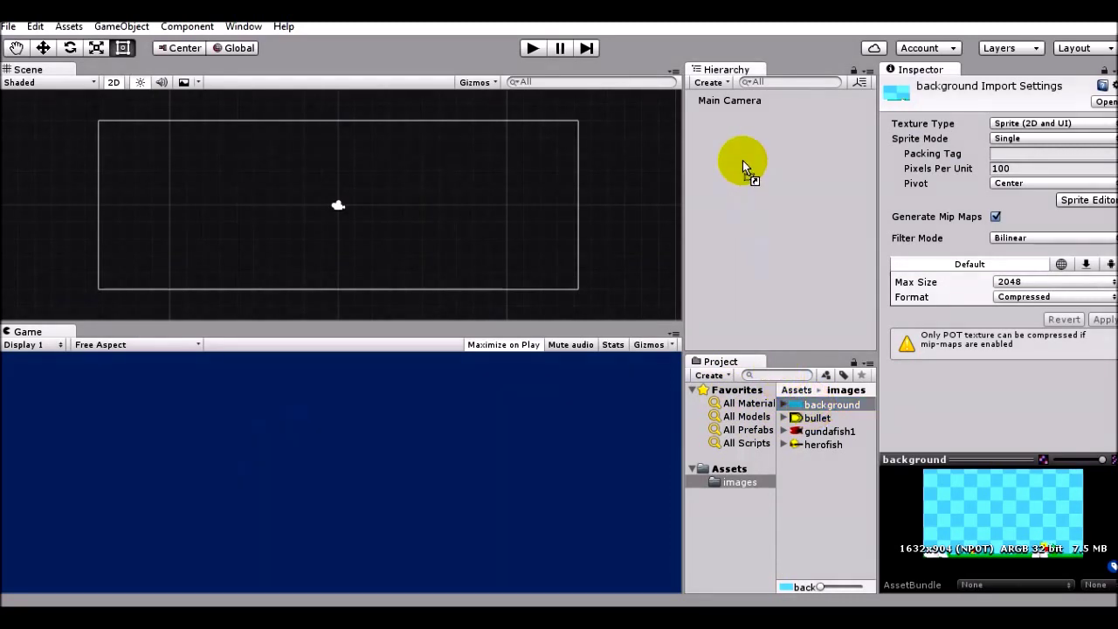
pyautogui.moveTo(742, 166); pyautogui.dragTo(718, 187)
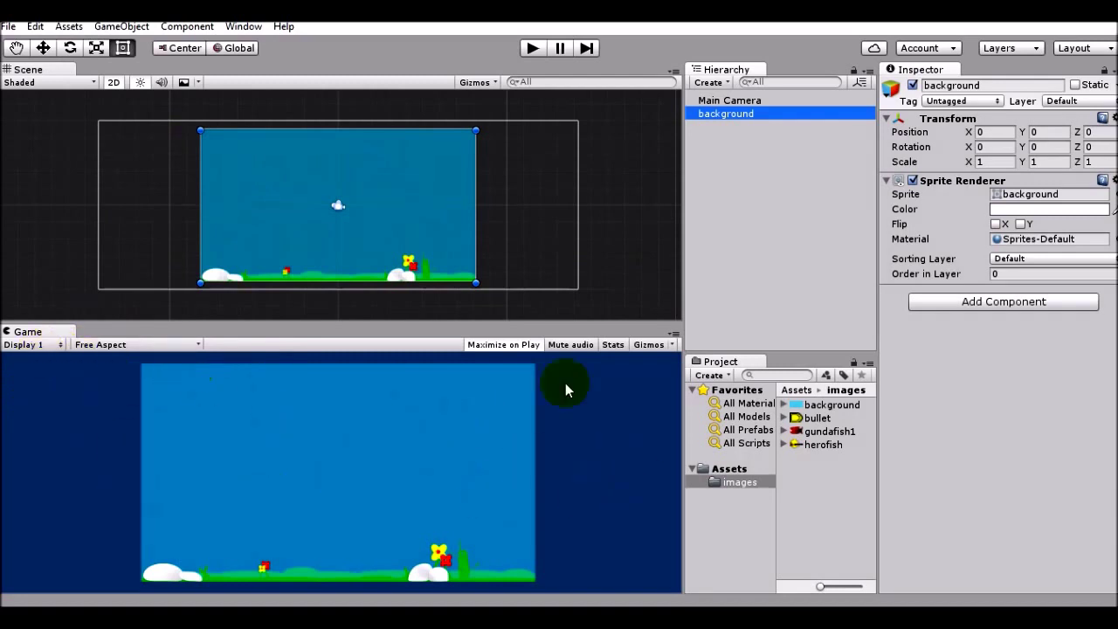
pyautogui.click(131, 323)
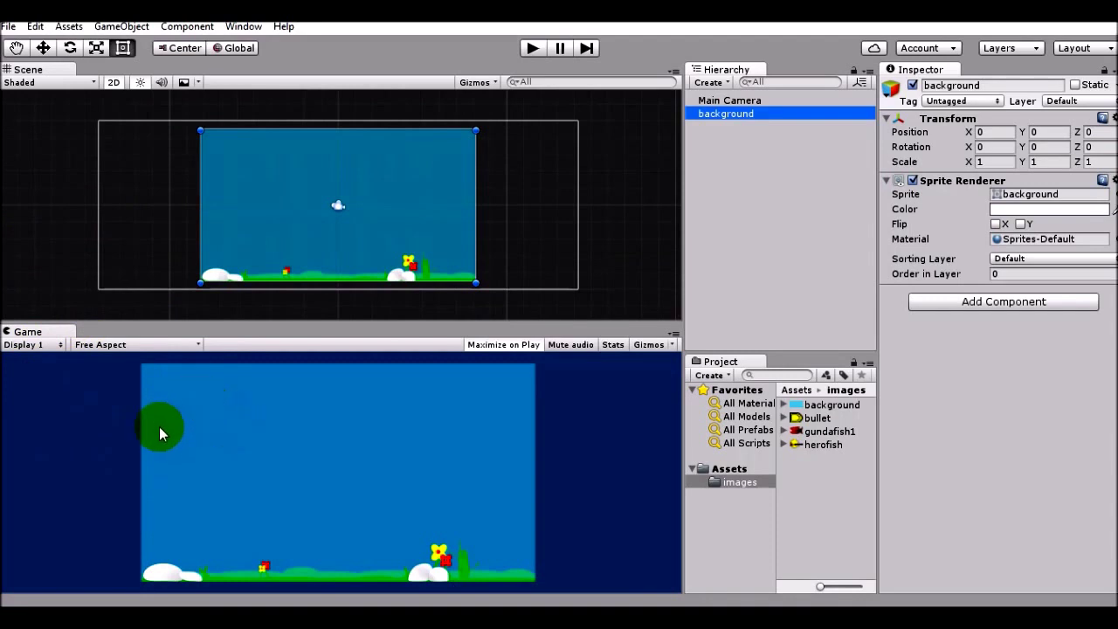
# Examine the Hand, Move, Rotate, Scale and Rect tools and their gizmos on the background sprite.
pyautogui.click(16, 47)
pyautogui.click(42, 47)
pyautogui.click(70, 47)
pyautogui.click(96, 47)
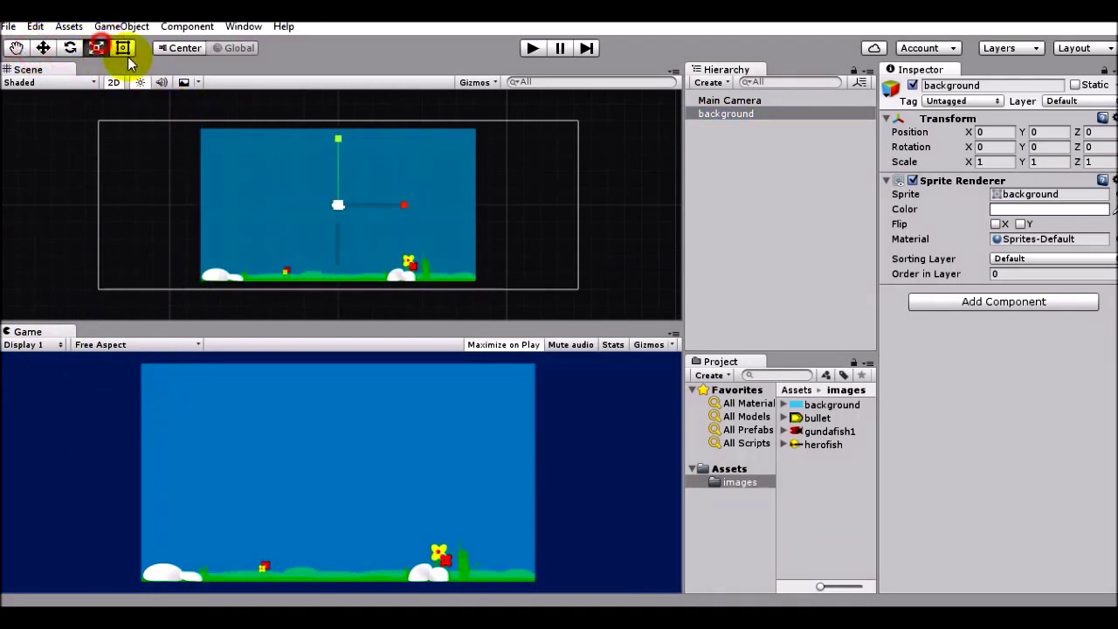
pyautogui.click(123, 47)
pyautogui.click(15, 47)
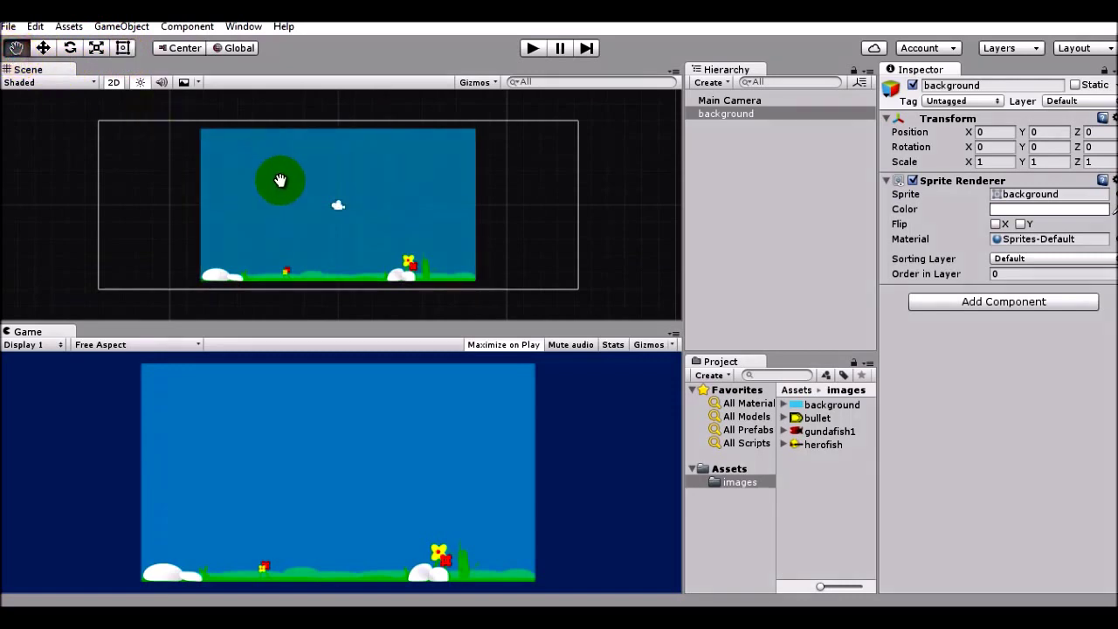
pyautogui.click(42, 47)
pyautogui.click(70, 47)
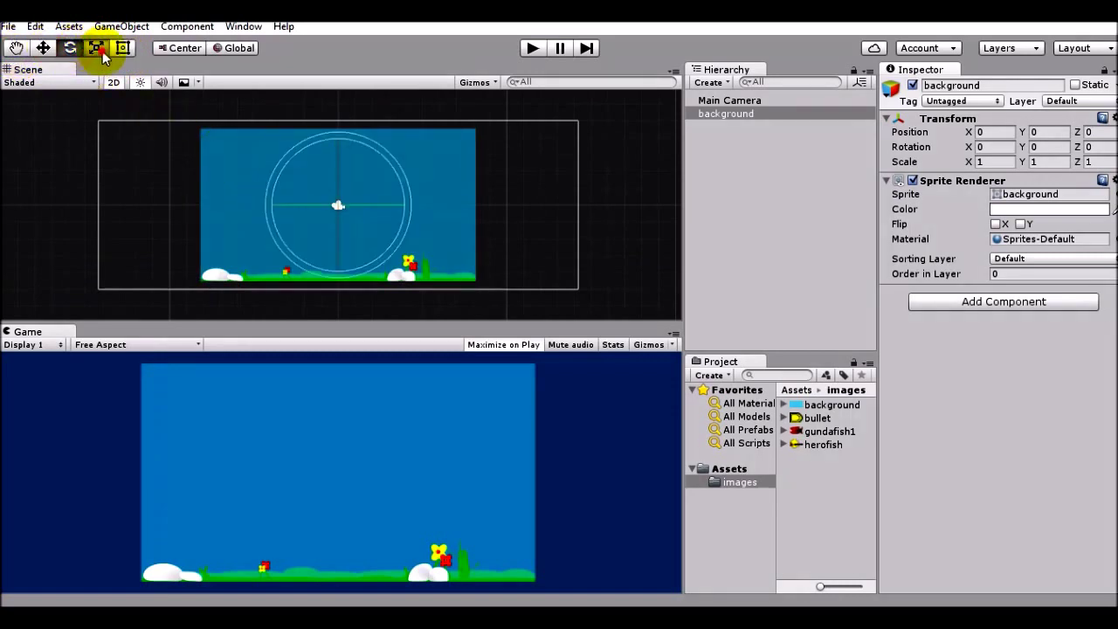
pyautogui.click(96, 47)
pyautogui.click(123, 47)
pyautogui.click(96, 47)
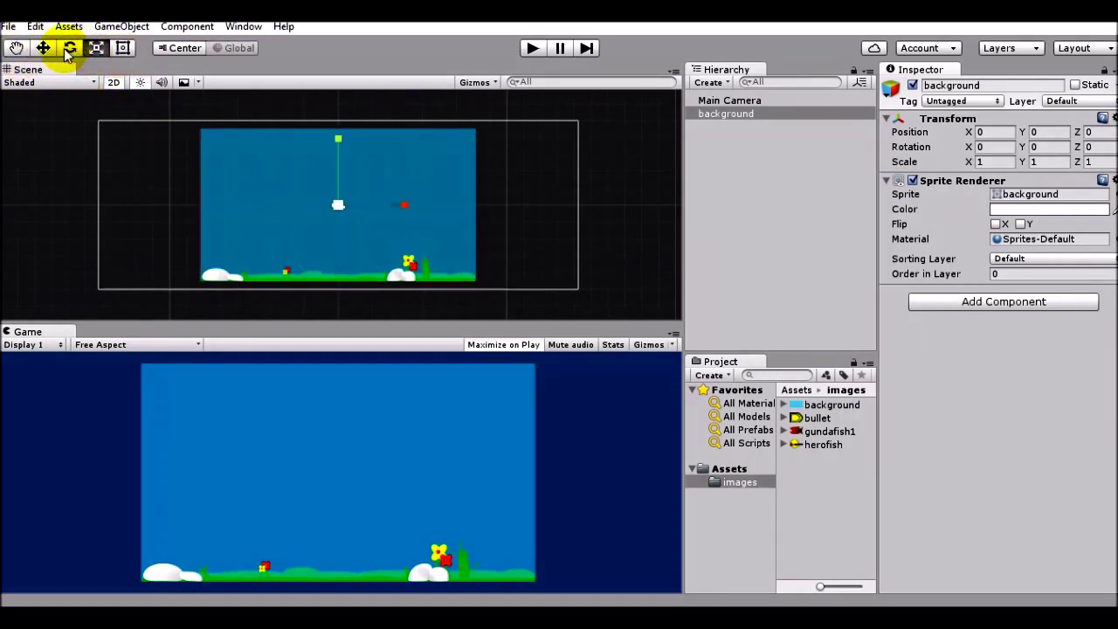
pyautogui.click(70, 47)
pyautogui.click(43, 47)
pyautogui.click(19, 49)
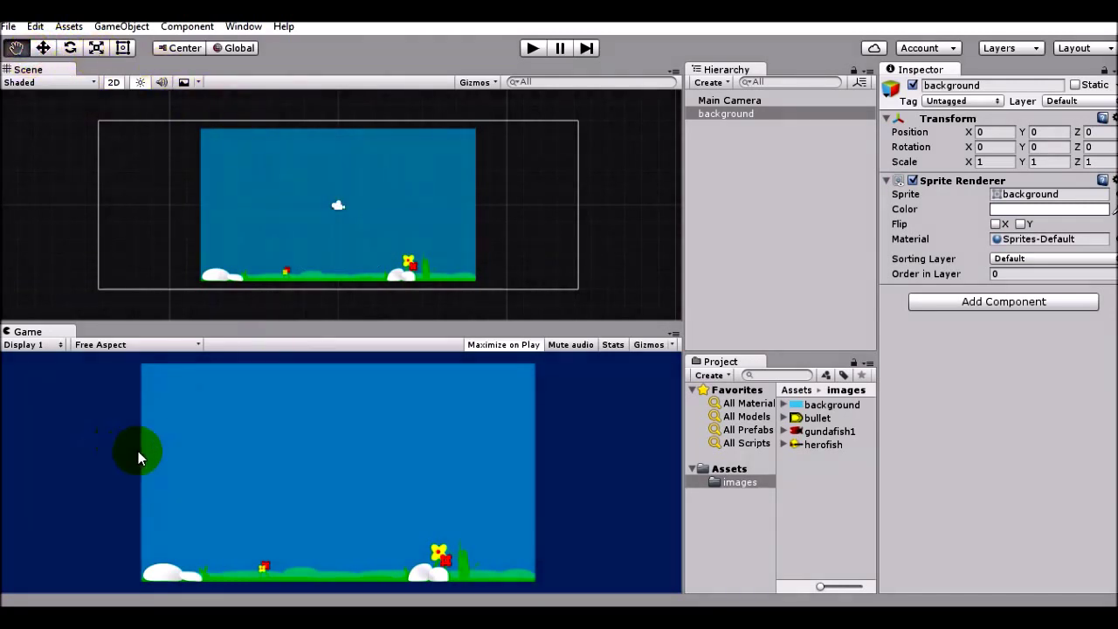
pyautogui.moveTo(138, 451); pyautogui.dragTo(171, 431)
pyautogui.click(231, 160)
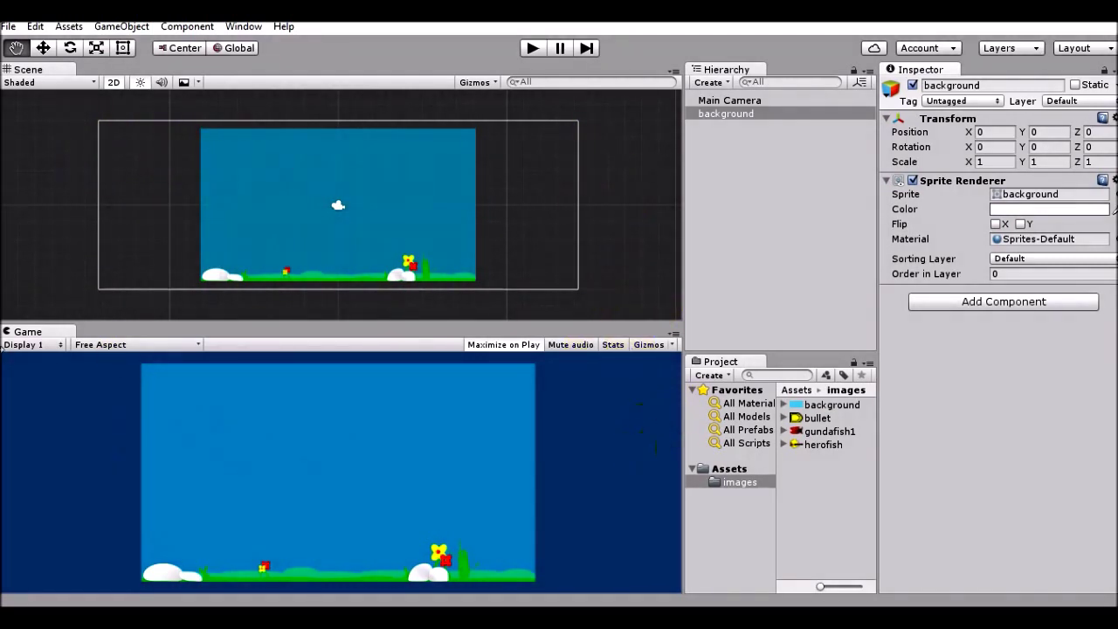
pyautogui.click(873, 472)
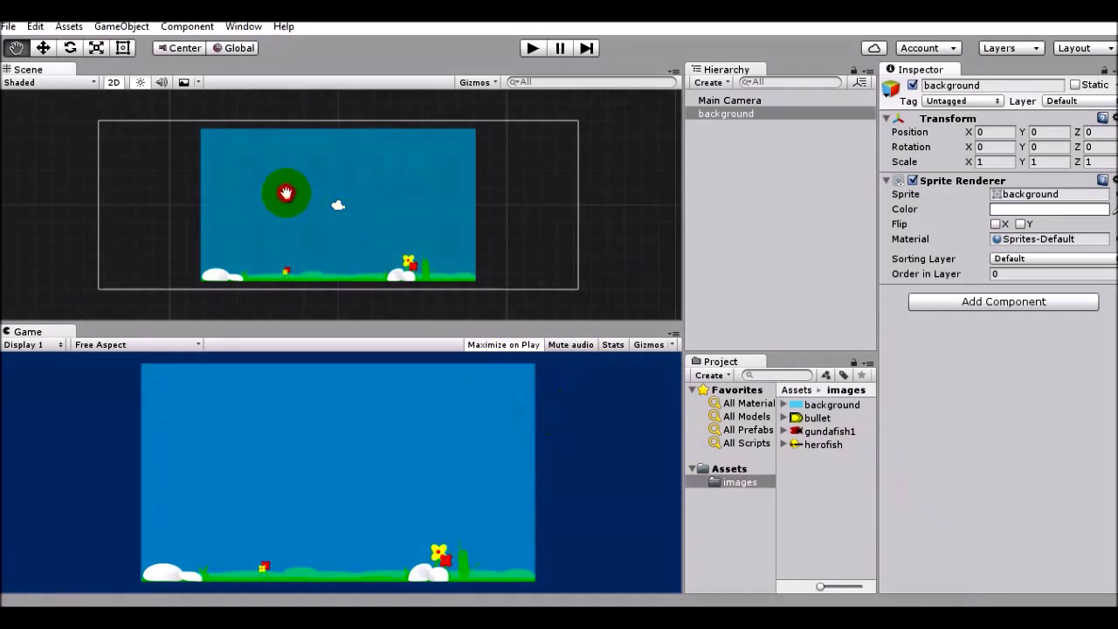
pyautogui.click(43, 48)
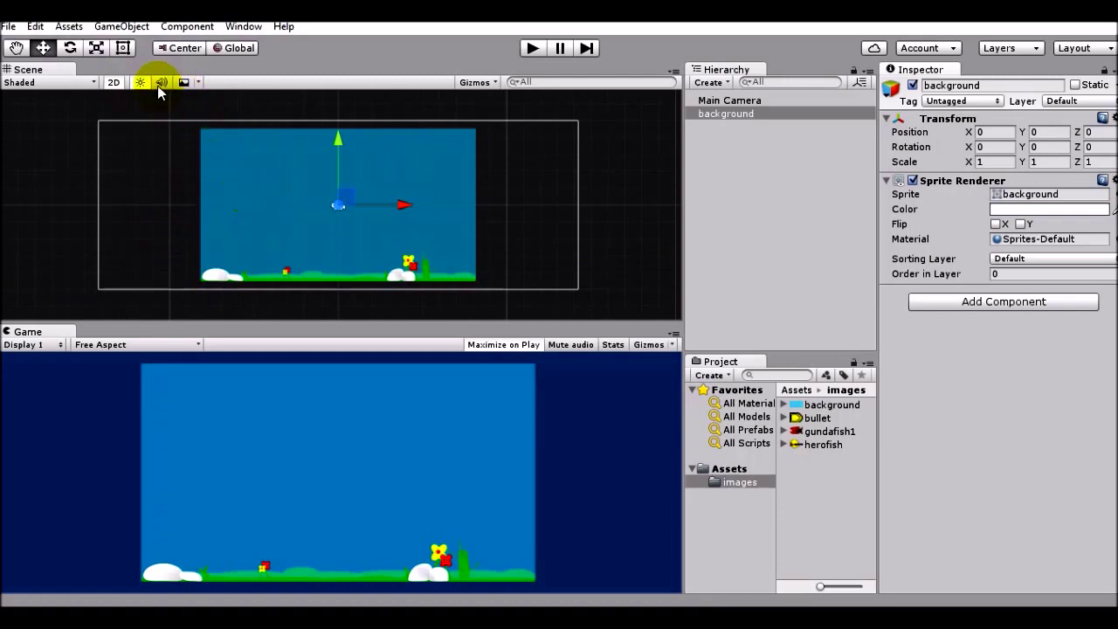
# Stretch the background sprite with the Rect tool to fill the camera frame, scaling it to about 1.74 in X and 1.11 in Y.
pyautogui.click(121, 48)
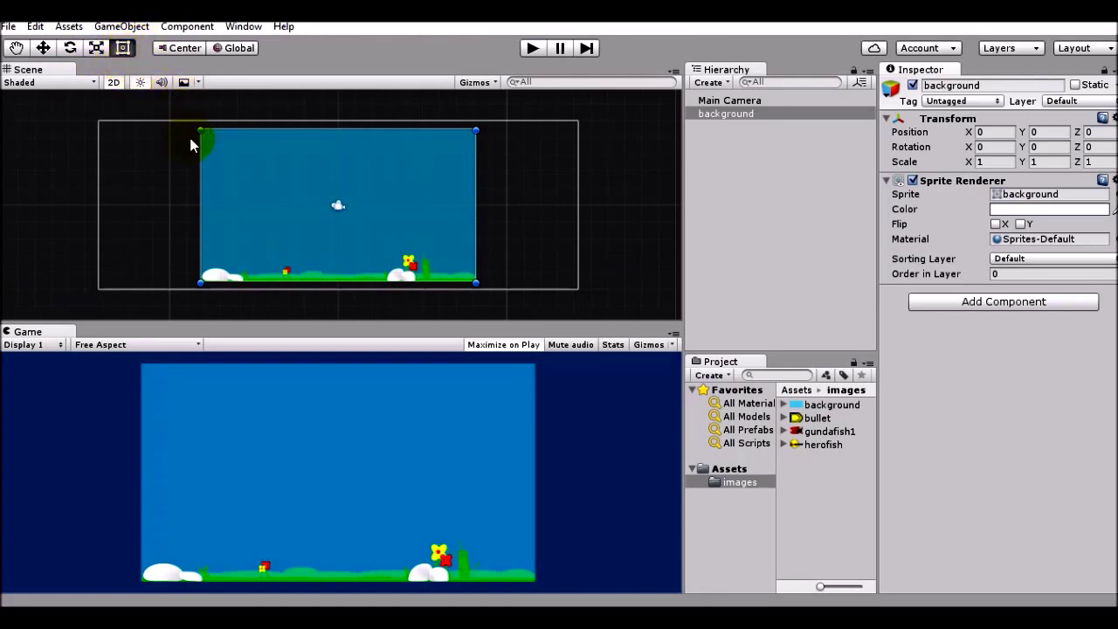
pyautogui.moveTo(202, 144); pyautogui.dragTo(99, 152)
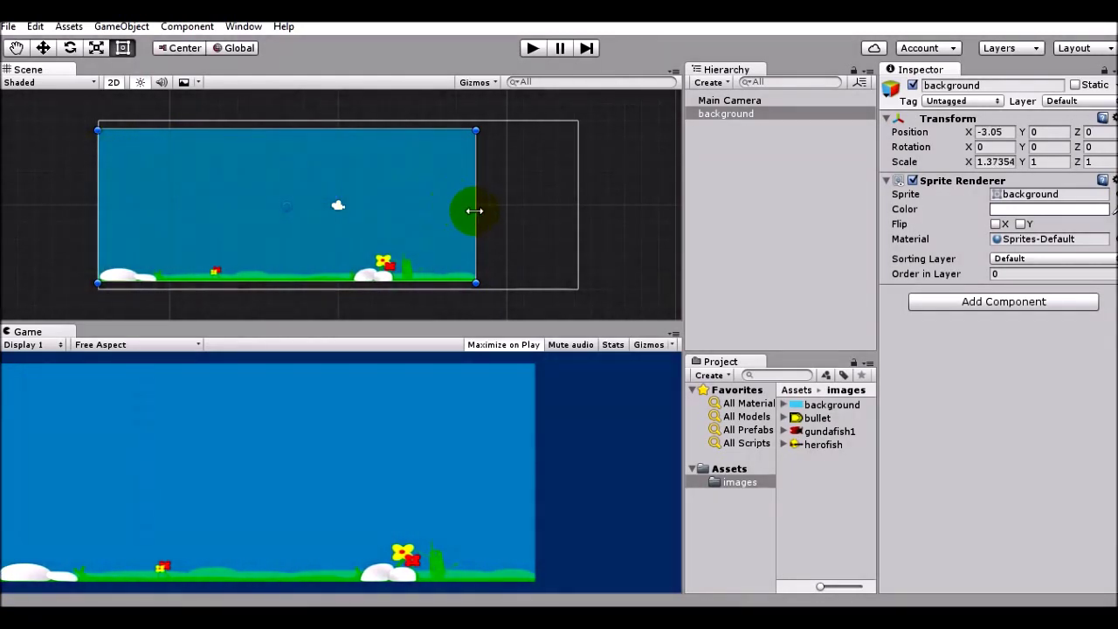
pyautogui.moveTo(474, 210); pyautogui.dragTo(574, 223)
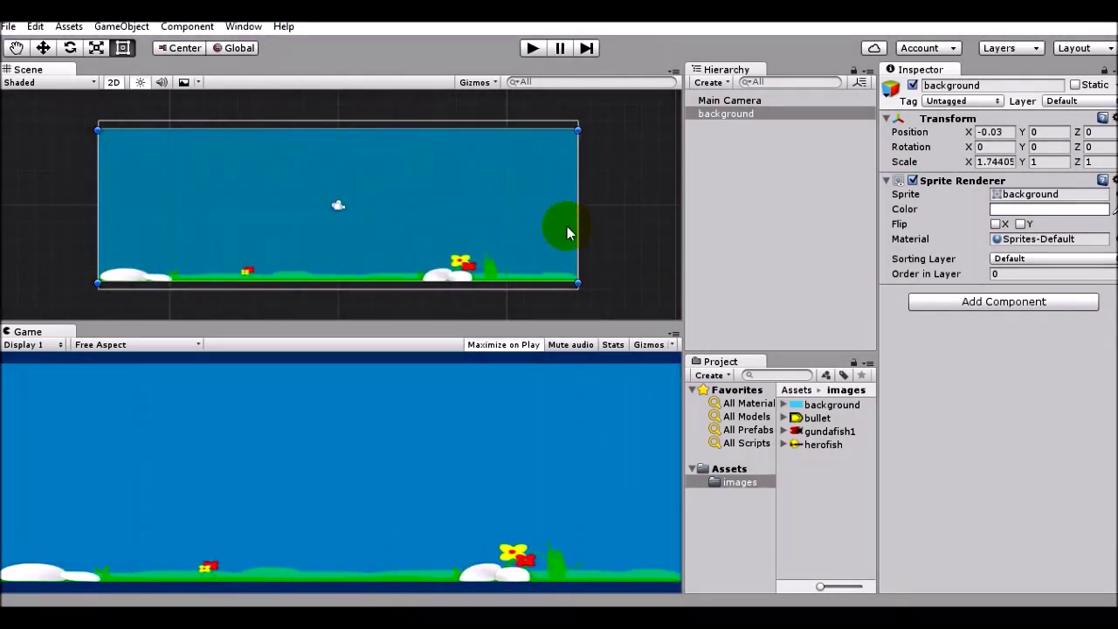
pyautogui.moveTo(436, 128); pyautogui.dragTo(436, 120)
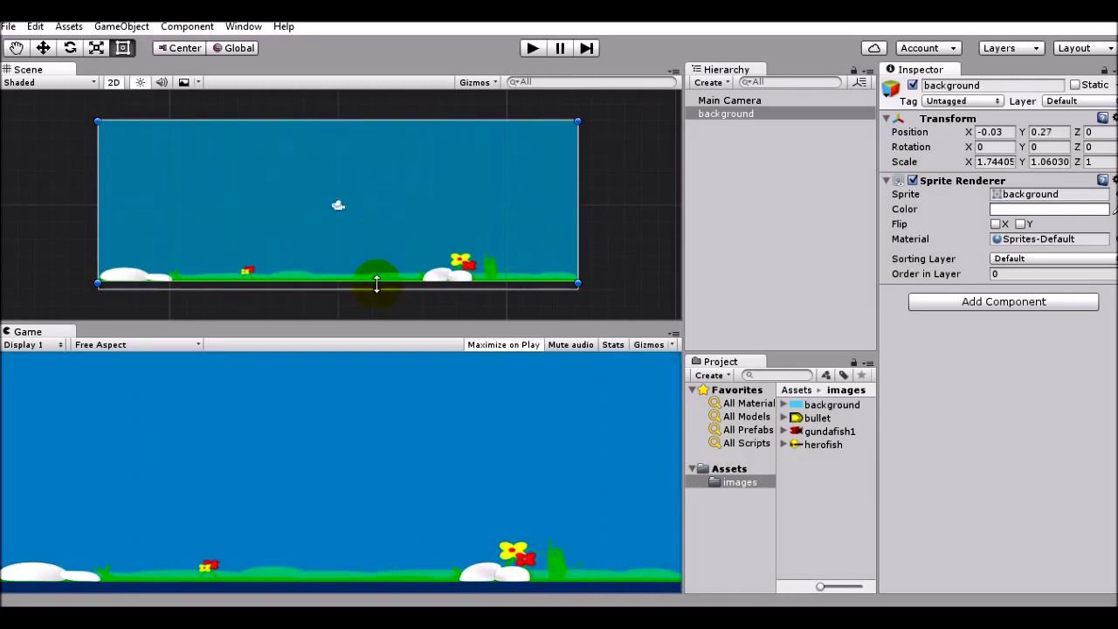
pyautogui.moveTo(377, 281); pyautogui.dragTo(374, 290)
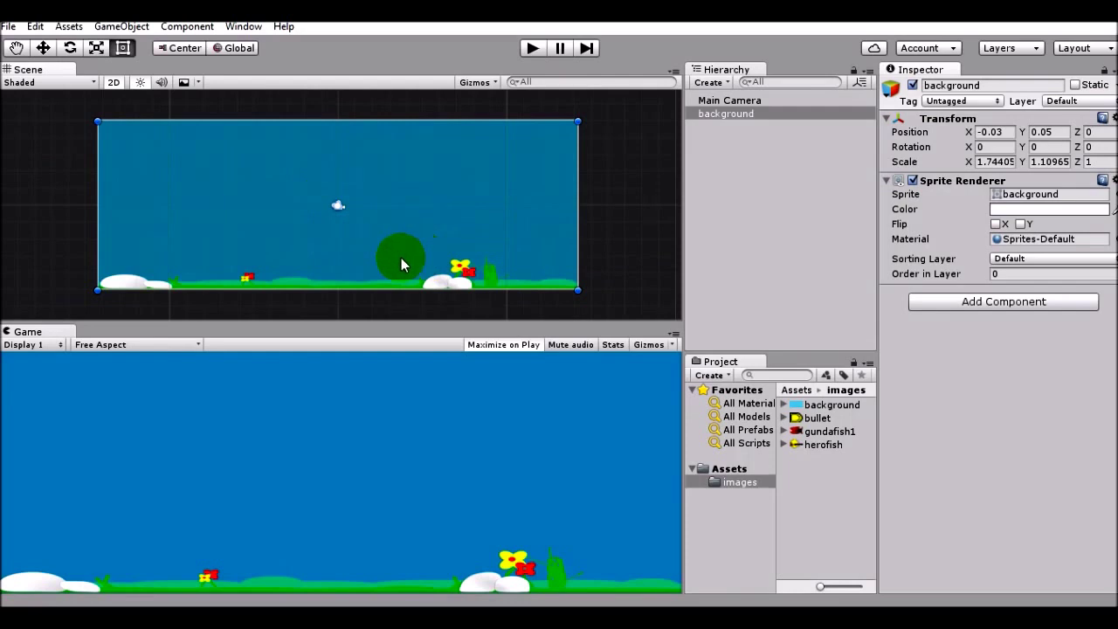
# Add herofish to the scene hierarchy and shrink it to about 0.49 by 0.45 scale near the background's upper-left corner.
pyautogui.click(833, 446)
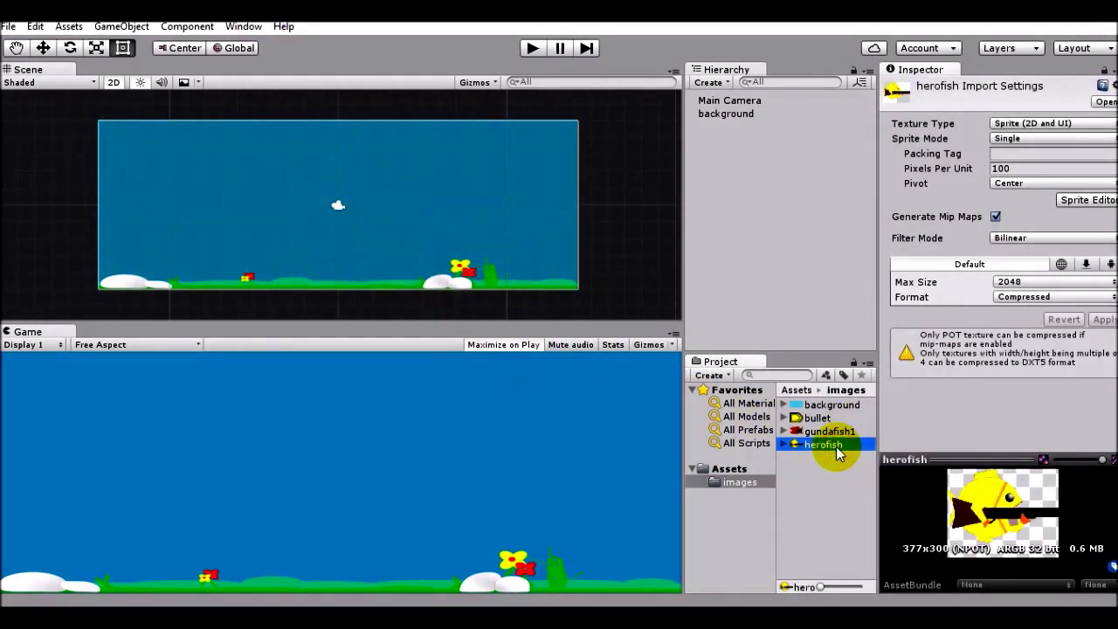
pyautogui.moveTo(836, 446); pyautogui.dragTo(742, 209)
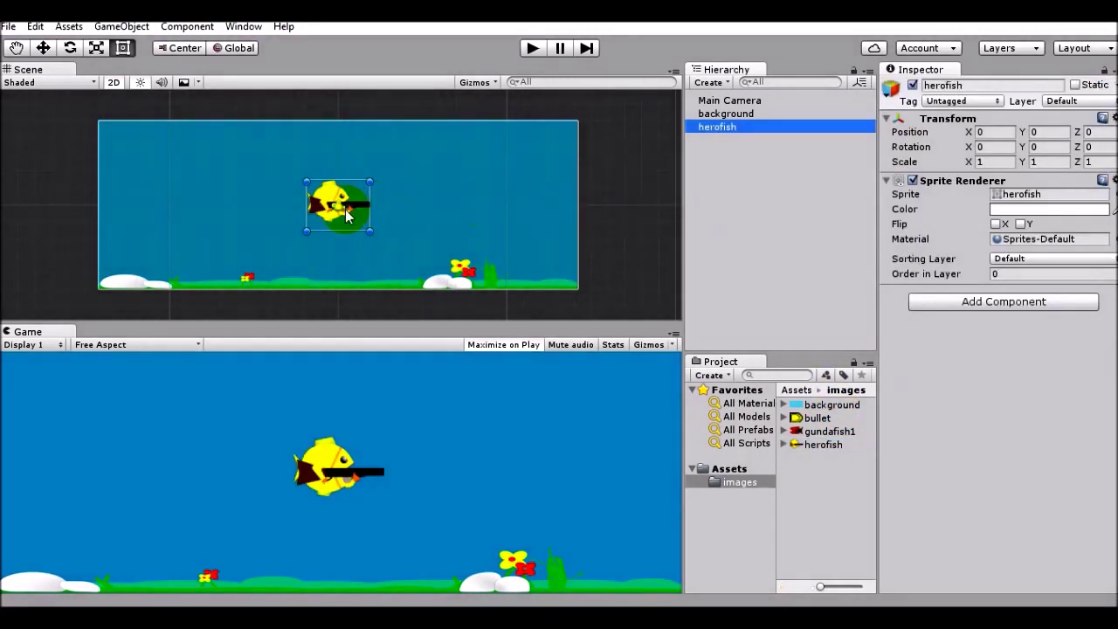
pyautogui.moveTo(370, 232); pyautogui.dragTo(155, 168)
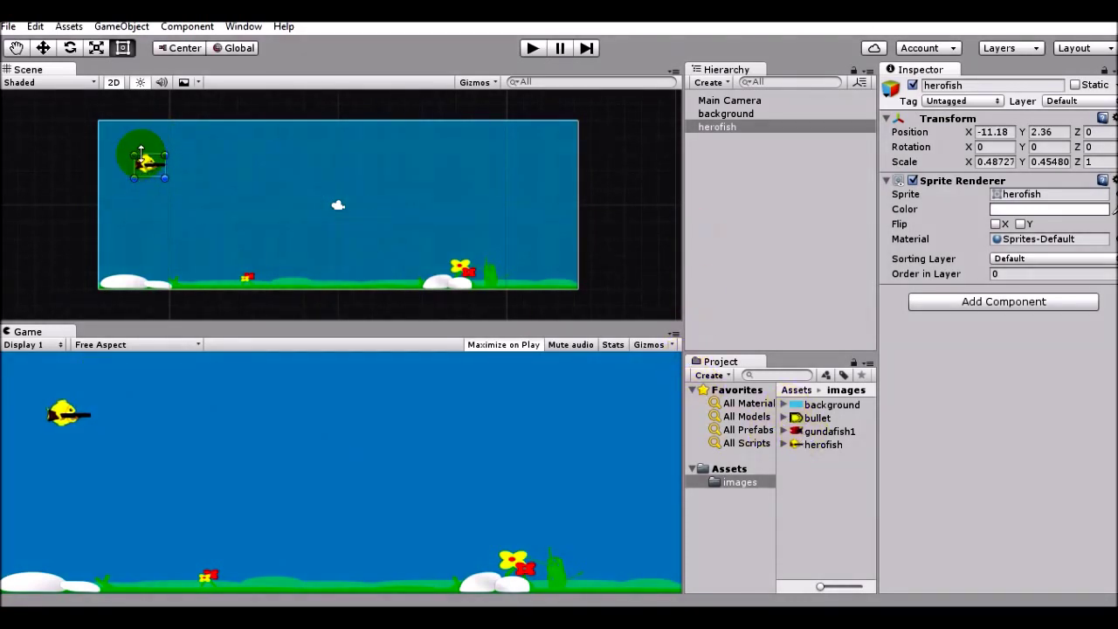
# Move the herofish sprite closer to the background's upper-left corner, to about X -11.97, Y 2.81.
pyautogui.click(43, 47)
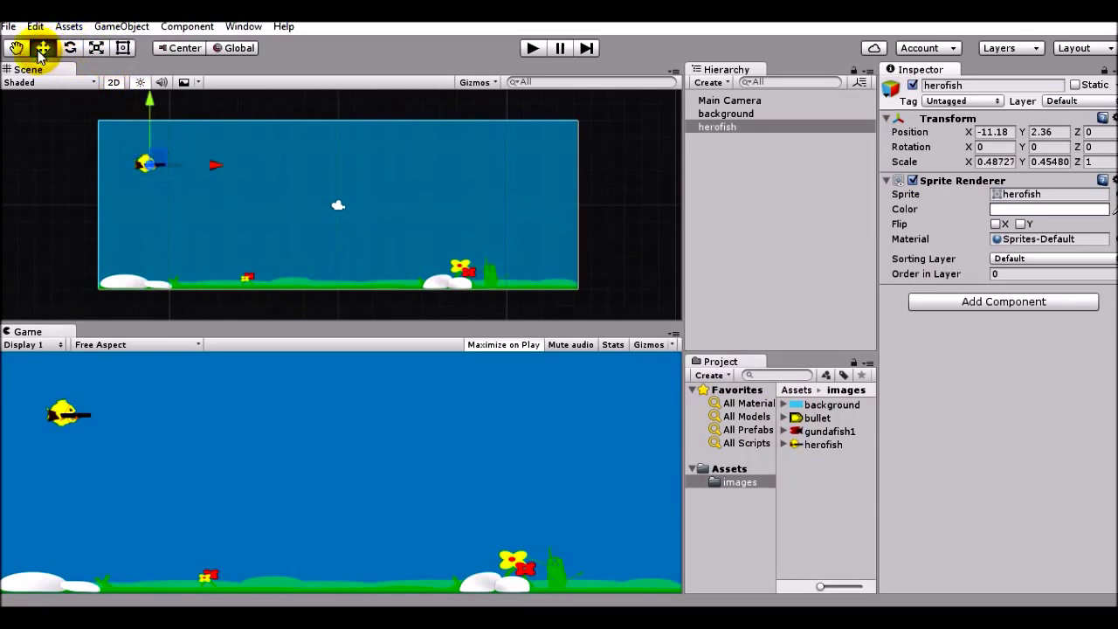
pyautogui.click(122, 47)
pyautogui.moveTo(150, 167)
pyautogui.mouseDown()
pyautogui.moveTo(227, 173)
pyautogui.moveTo(177, 168)
pyautogui.moveTo(153, 181)
pyautogui.moveTo(201, 175)
pyautogui.moveTo(189, 141)
pyautogui.moveTo(451, 183)
pyautogui.moveTo(116, 171)
pyautogui.moveTo(136, 157)
pyautogui.moveTo(380, 216)
pyautogui.moveTo(140, 156)
pyautogui.mouseUp()
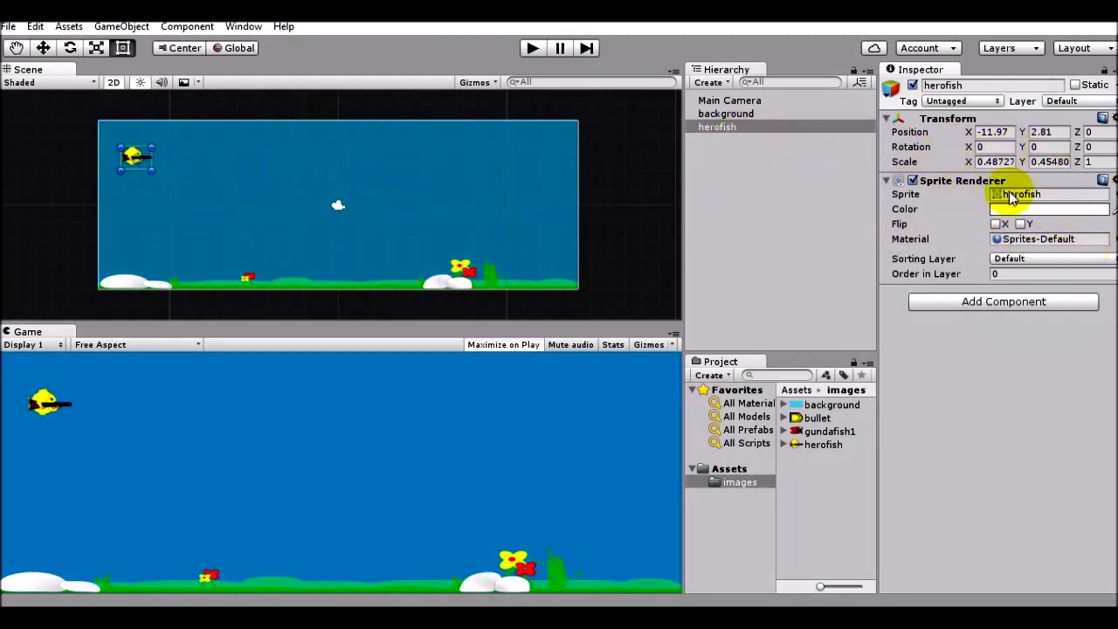
# Try a red tint (FF0000FF) on the background sprite's Sprite Renderer color, and restore it to white (FFFFFFFF).
pyautogui.click(770, 131)
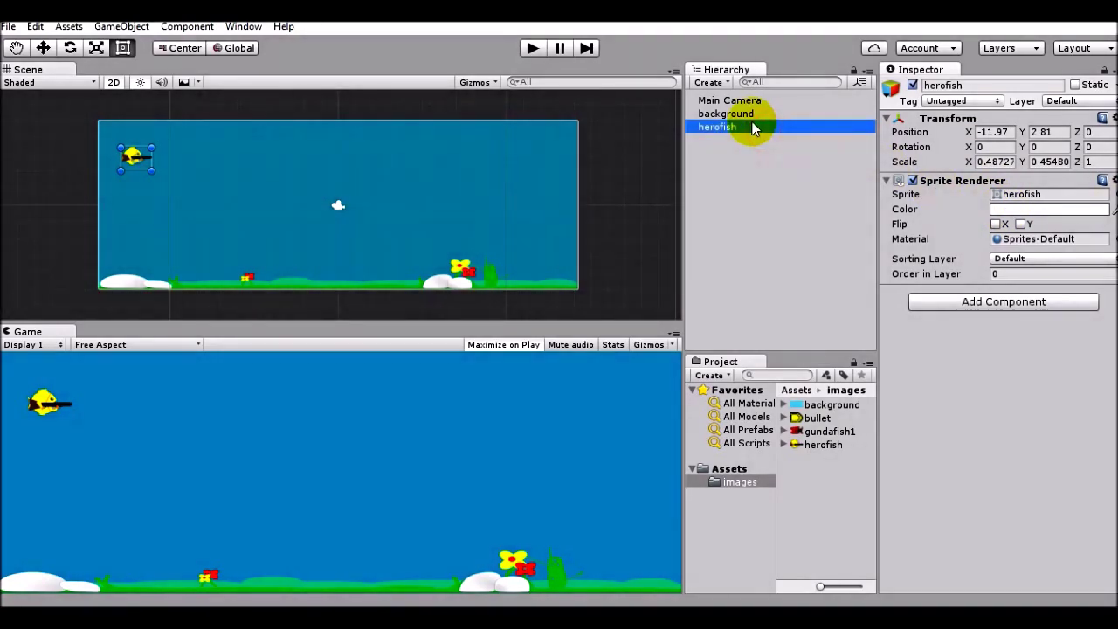
pyautogui.click(745, 120)
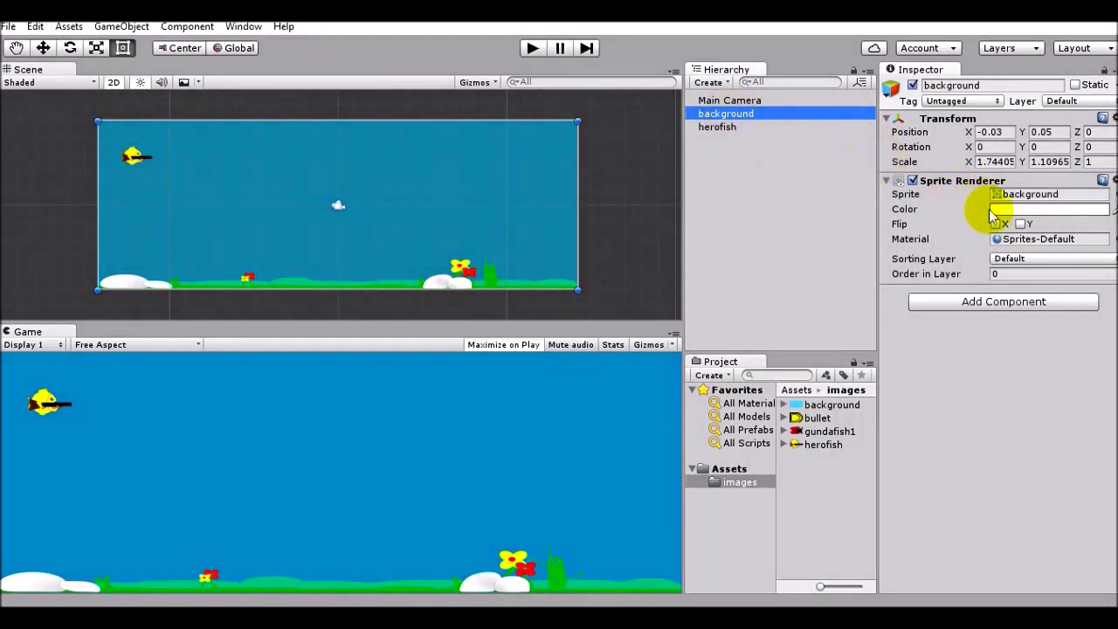
pyautogui.click(1004, 213)
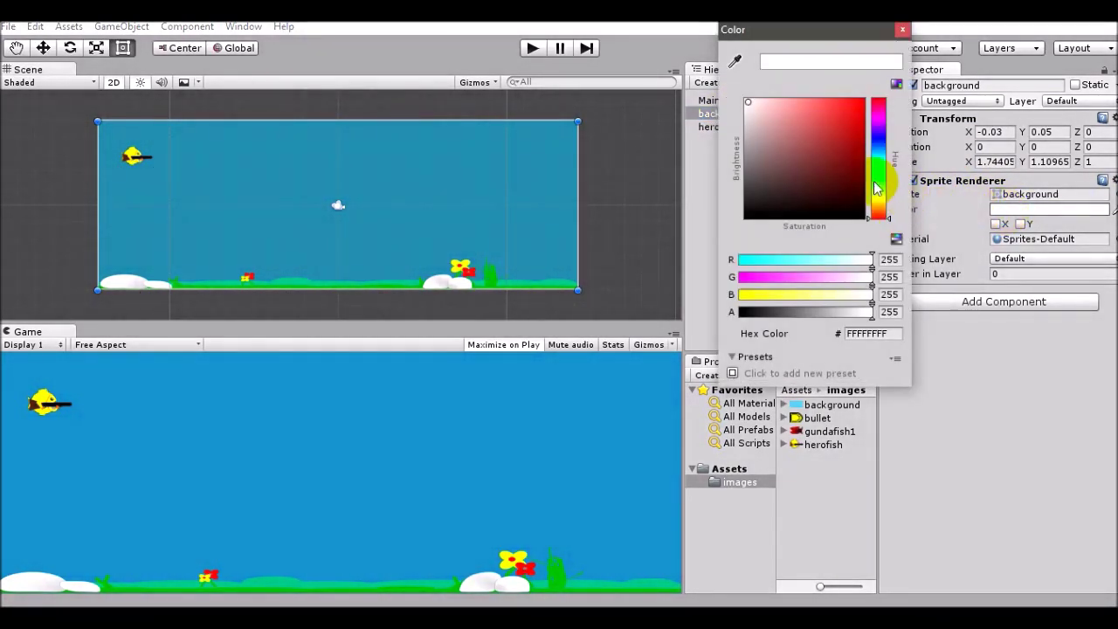
pyautogui.moveTo(851, 150); pyautogui.dragTo(863, 107)
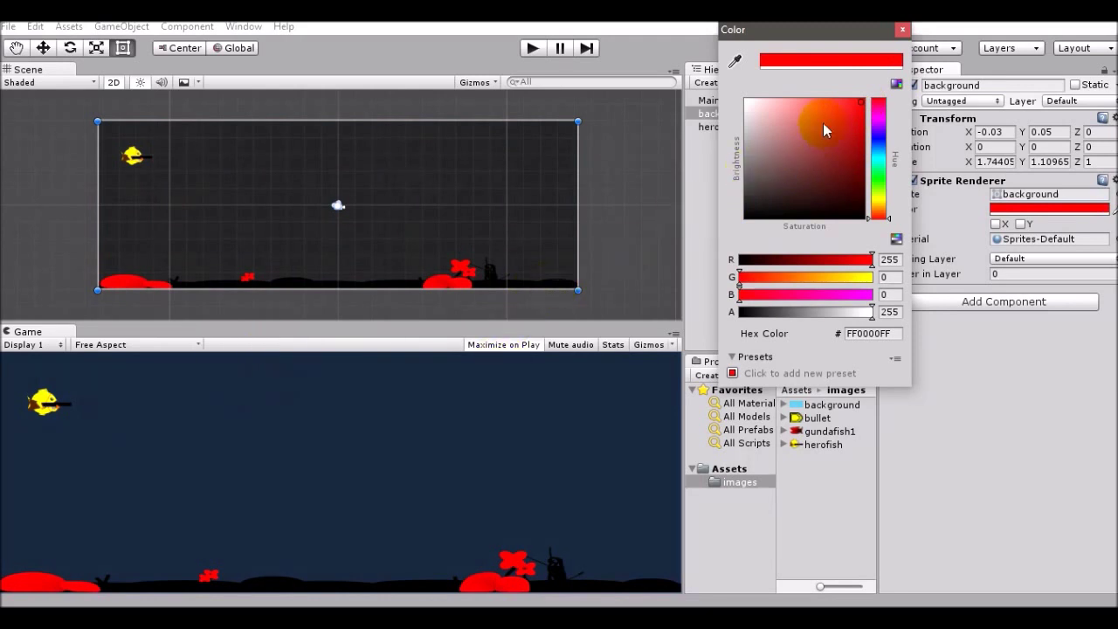
pyautogui.moveTo(810, 31); pyautogui.dragTo(952, 147)
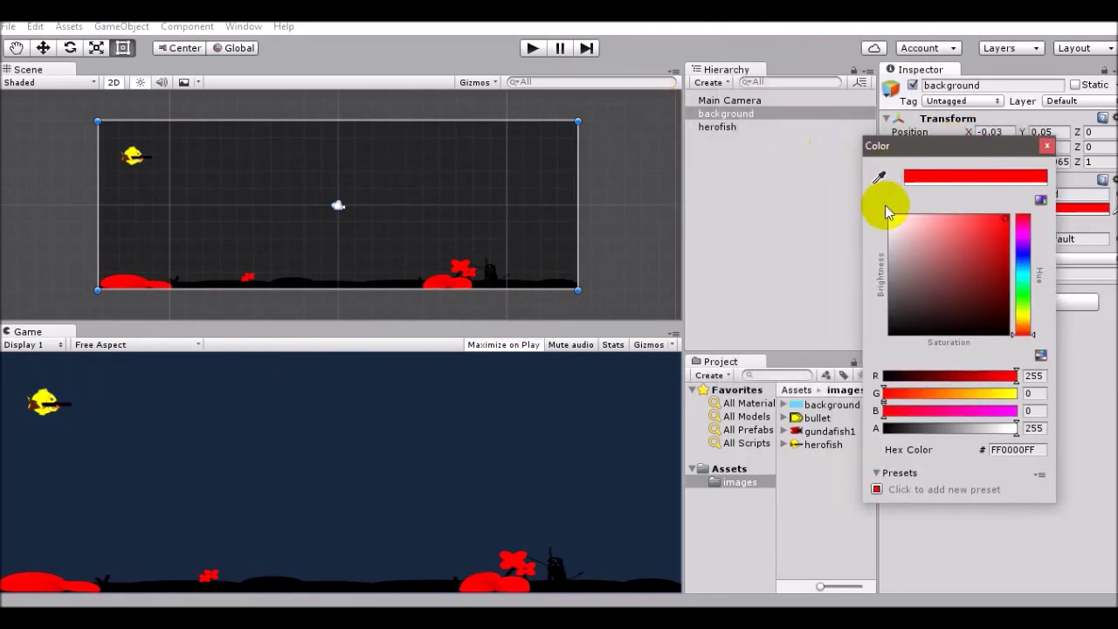
pyautogui.moveTo(951, 227)
pyautogui.mouseDown()
pyautogui.moveTo(872, 225)
pyautogui.moveTo(998, 228)
pyautogui.mouseUp()
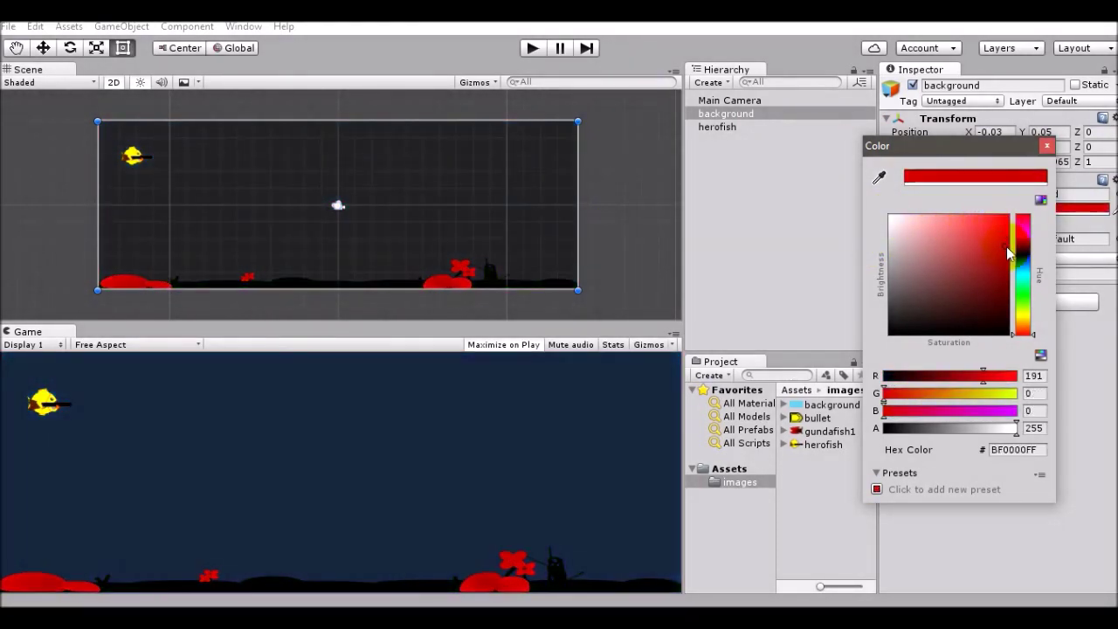
pyautogui.moveTo(1006, 247); pyautogui.dragTo(1008, 224)
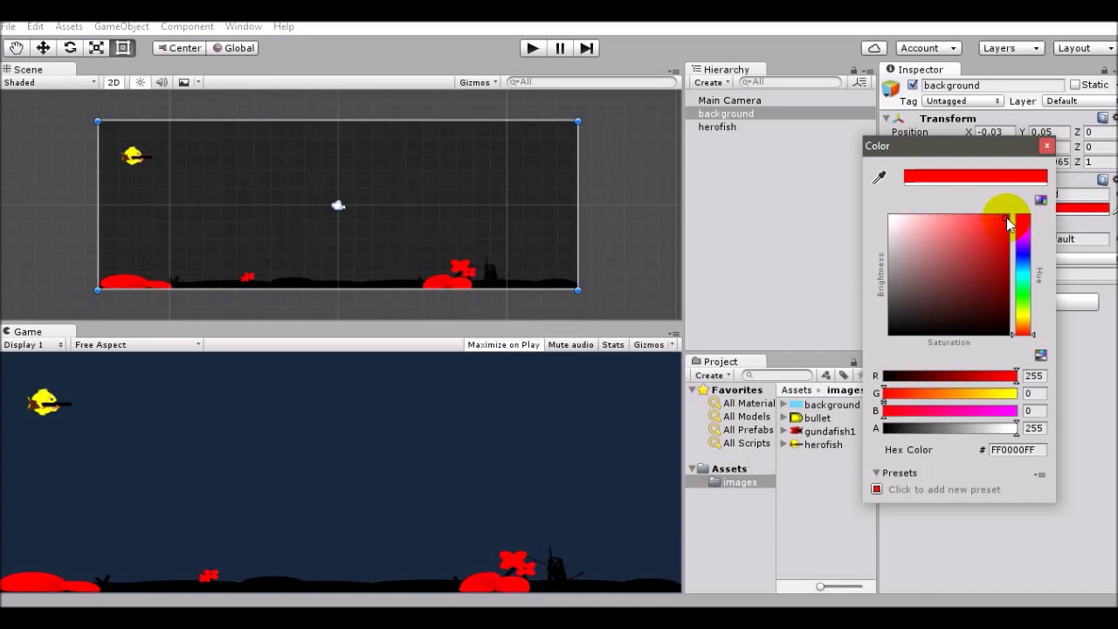
pyautogui.moveTo(1008, 223)
pyautogui.mouseDown()
pyautogui.moveTo(1032, 253)
pyautogui.moveTo(1030, 266)
pyautogui.moveTo(1023, 247)
pyautogui.moveTo(1028, 293)
pyautogui.moveTo(1016, 259)
pyautogui.moveTo(881, 224)
pyautogui.mouseUp()
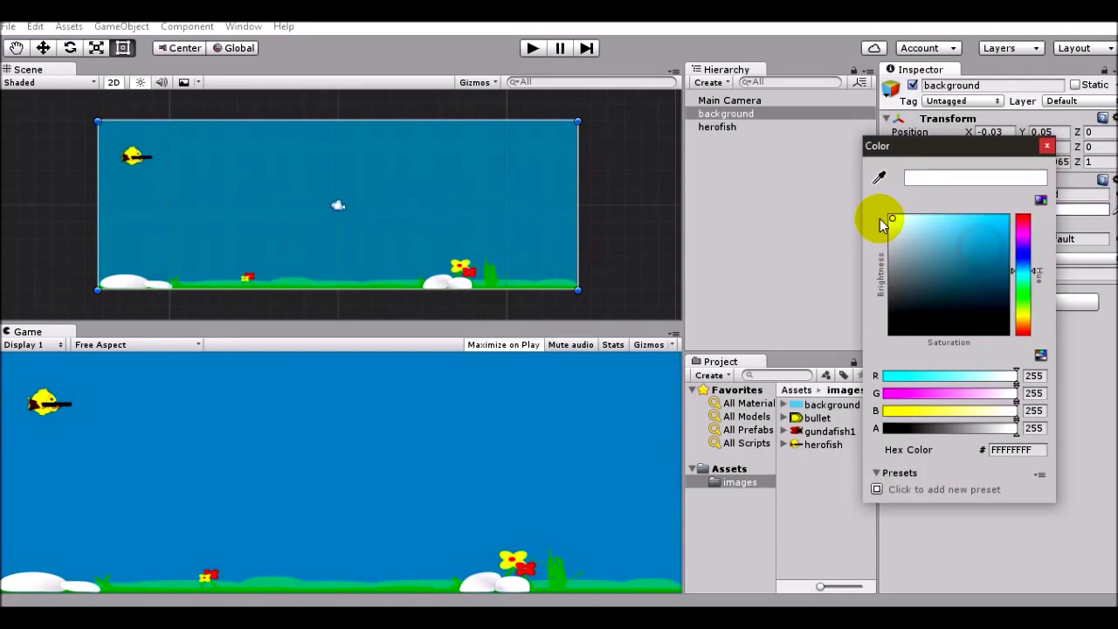
pyautogui.click(1046, 146)
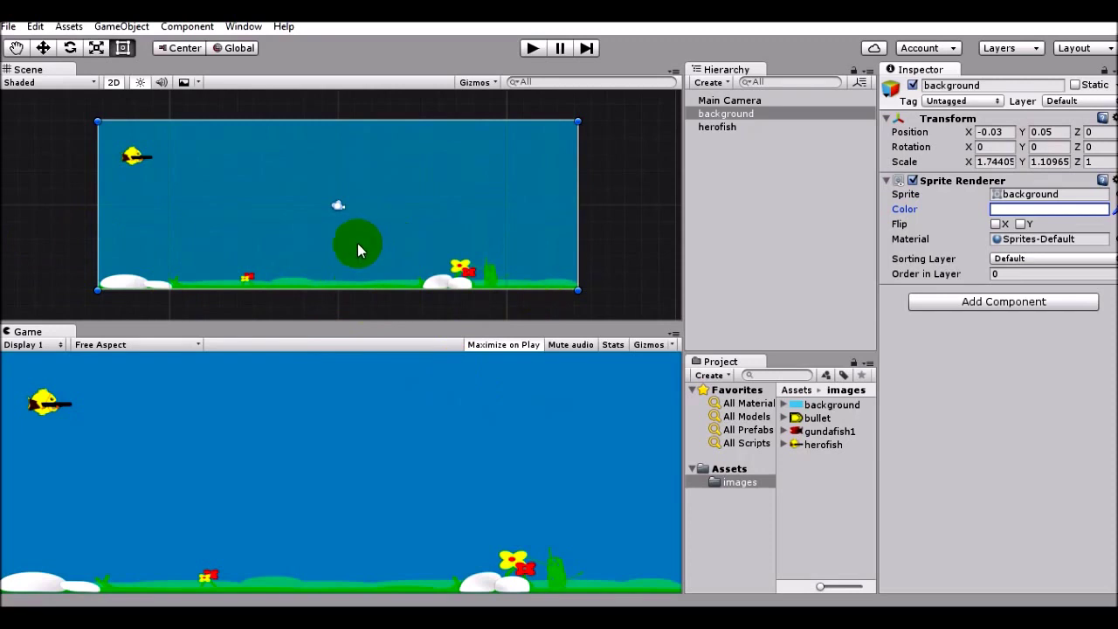
pyautogui.click(735, 128)
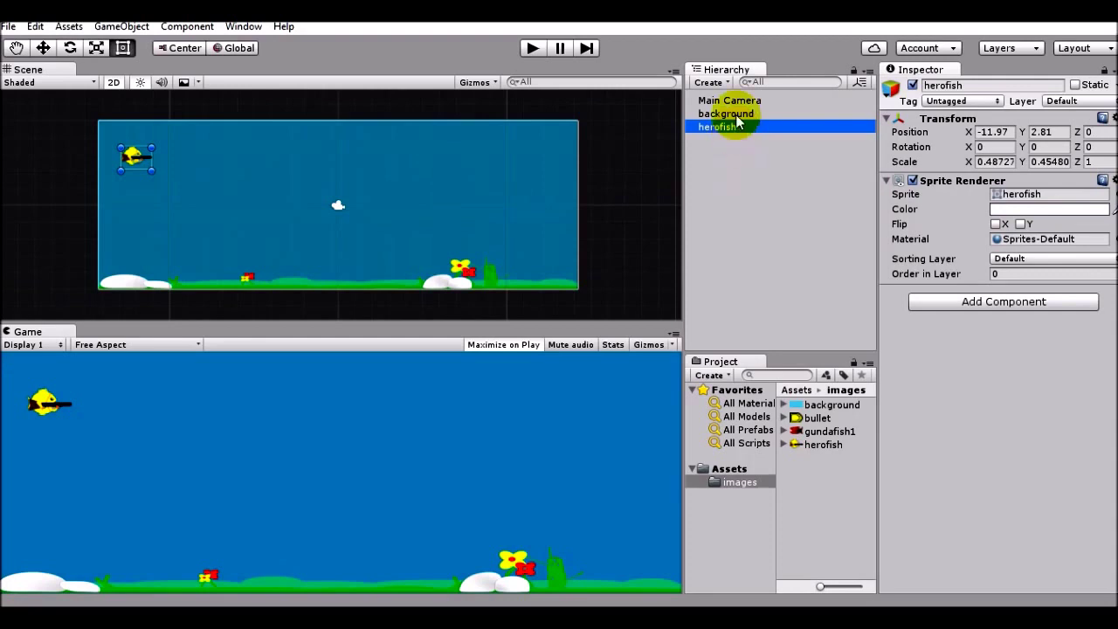
pyautogui.click(730, 113)
pyautogui.click(734, 128)
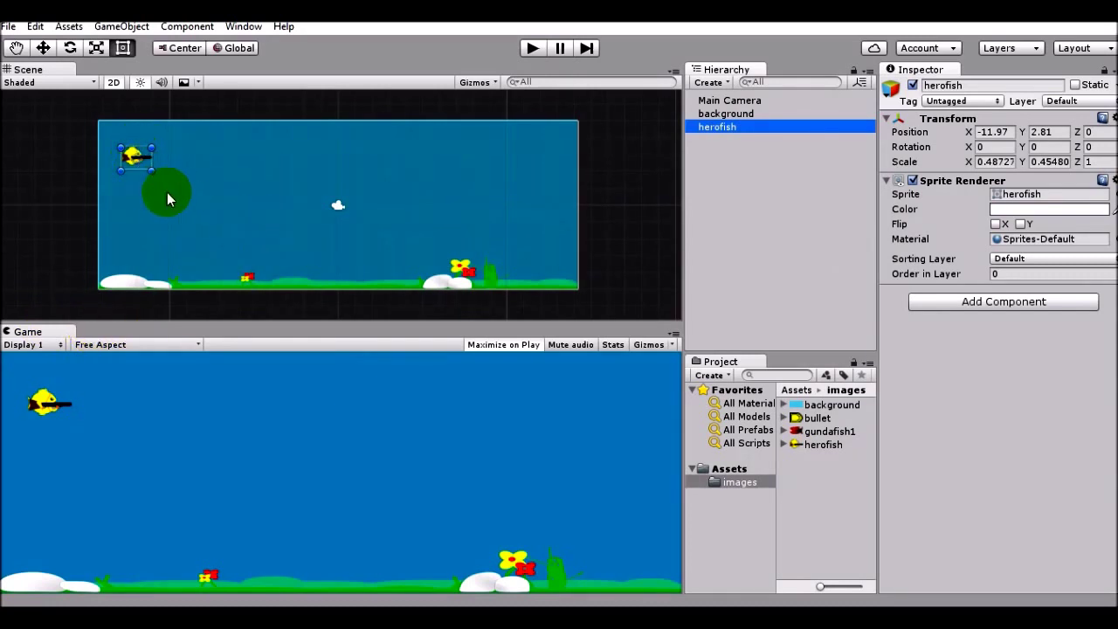
# Rename the gundafish1 image asset in the images folder to "enemy fish".
pyautogui.click(825, 431)
pyautogui.click(825, 445)
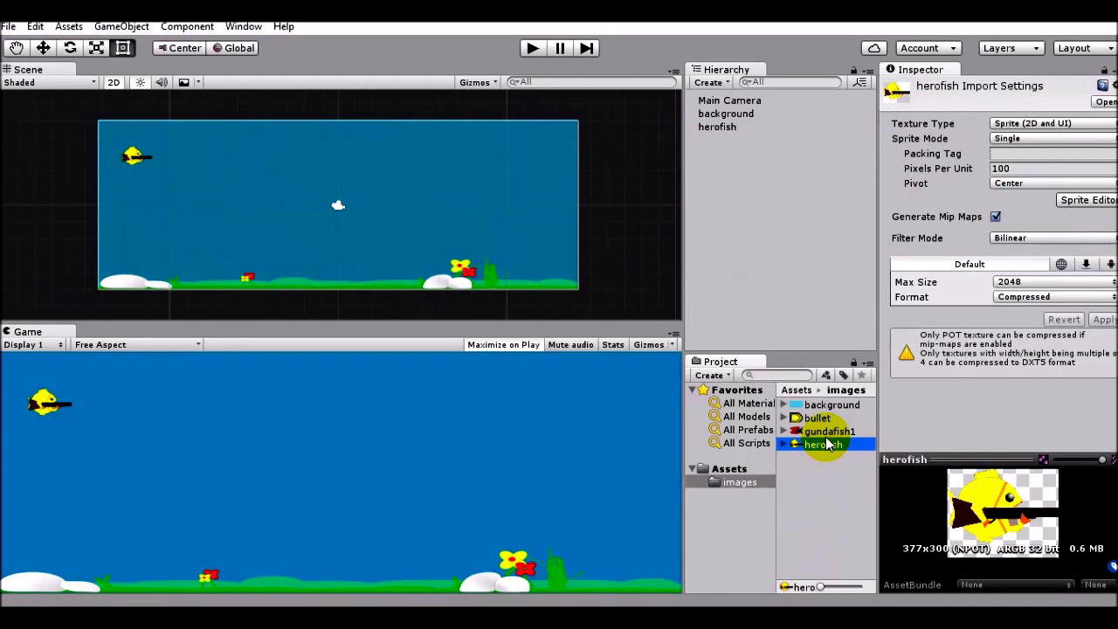
pyautogui.click(825, 432)
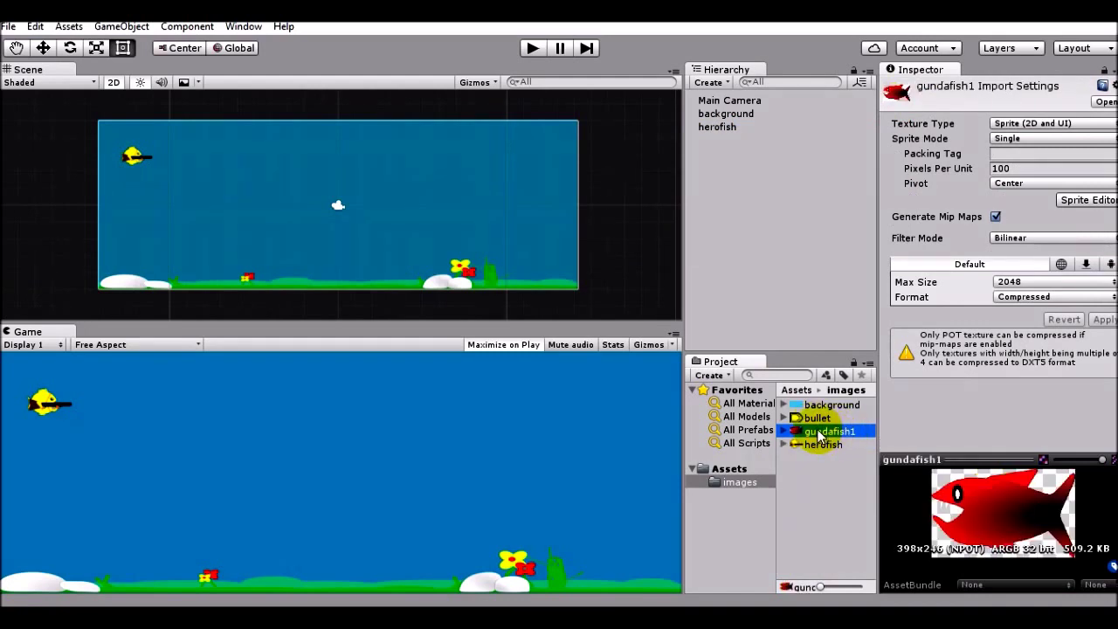
pyautogui.click(825, 432)
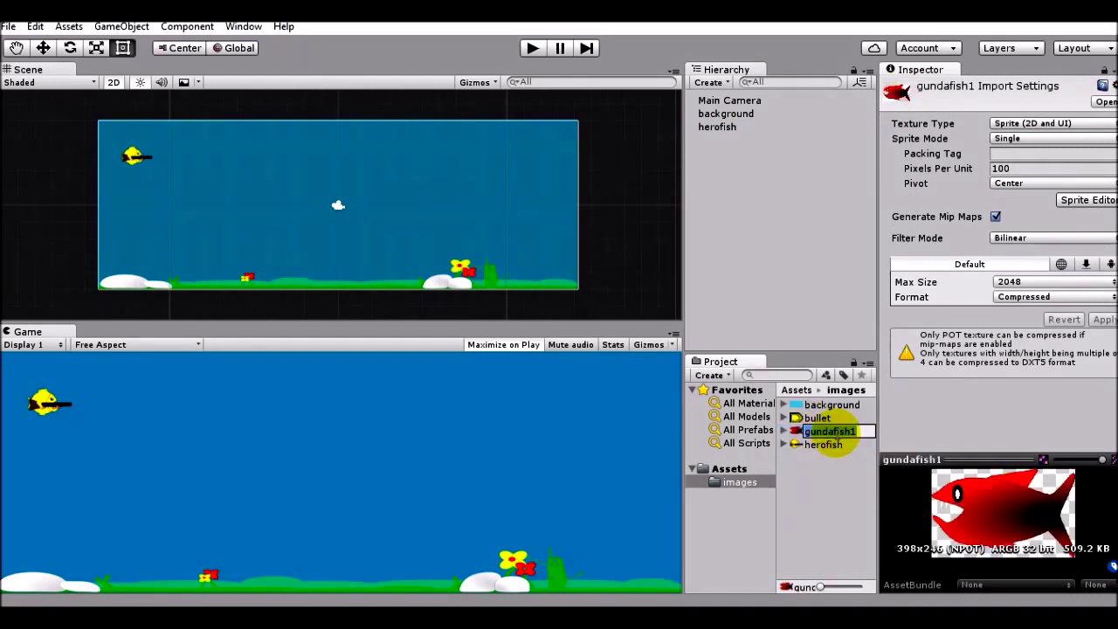
pyautogui.write('enm')
pyautogui.press('BackSpace')
pyautogui.write('emy')
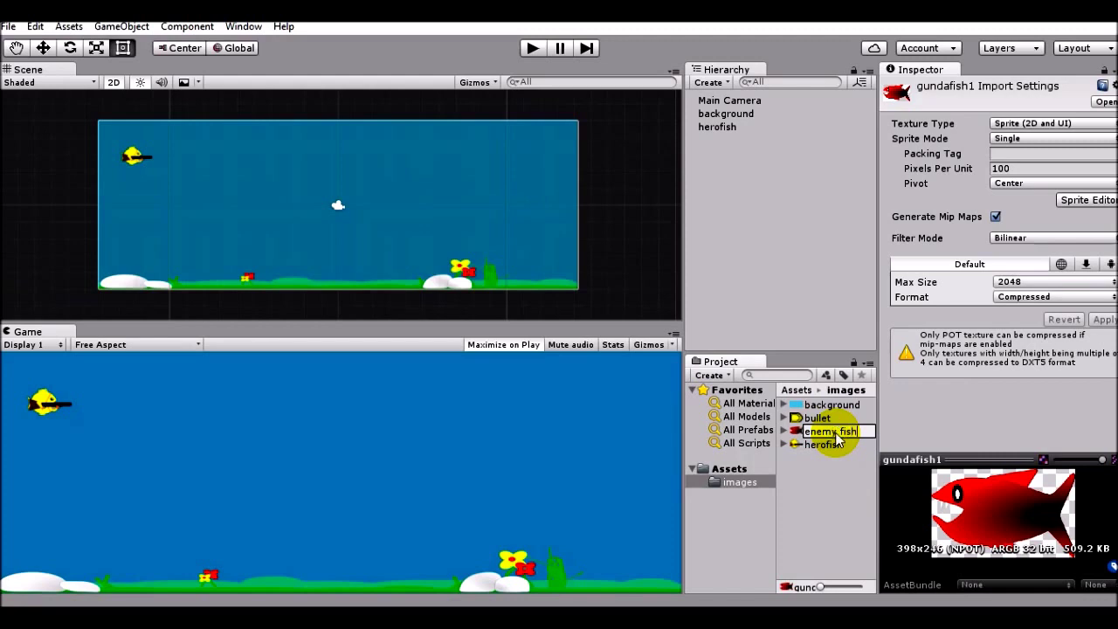
pyautogui.press('Return')
# Rename the herofish image asset in the images folder to "hero fish".
pyautogui.click(829, 444)
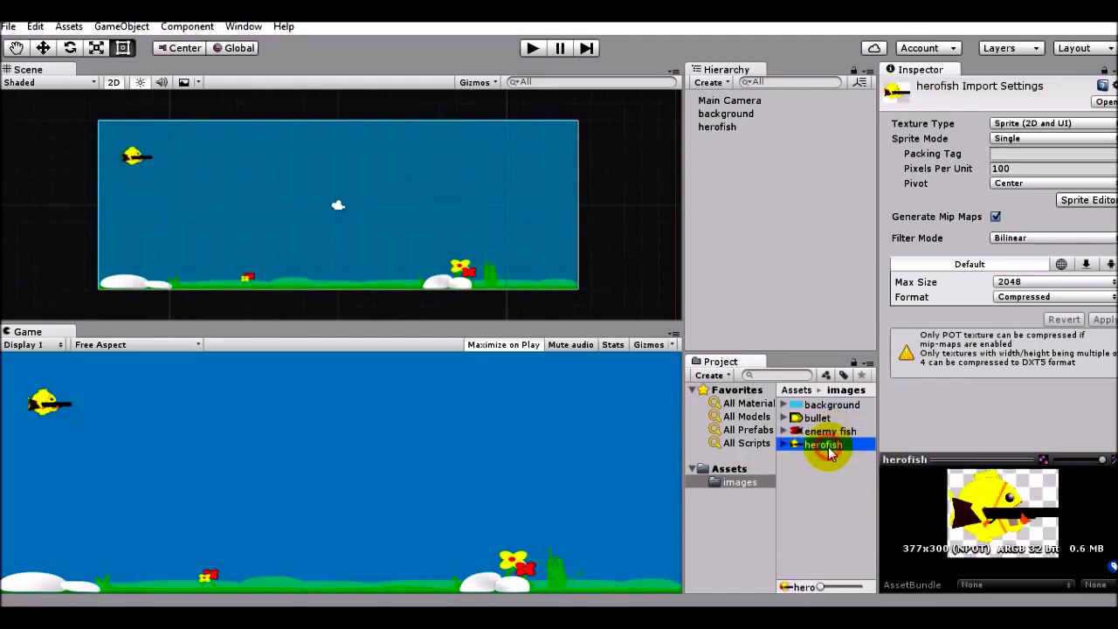
pyautogui.click(828, 445)
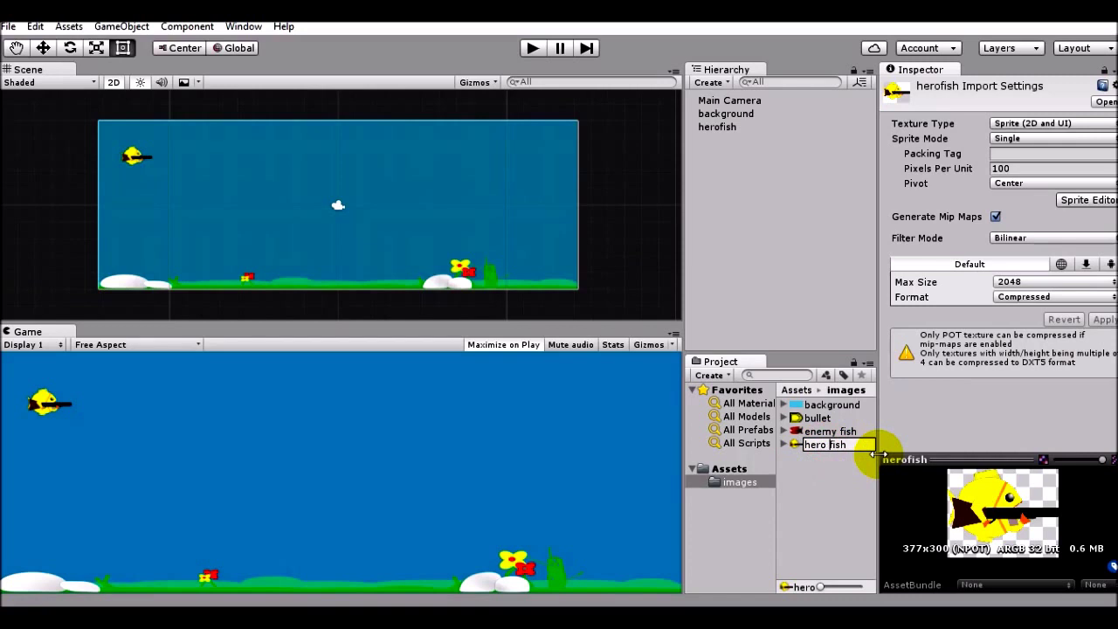
pyautogui.press('Return')
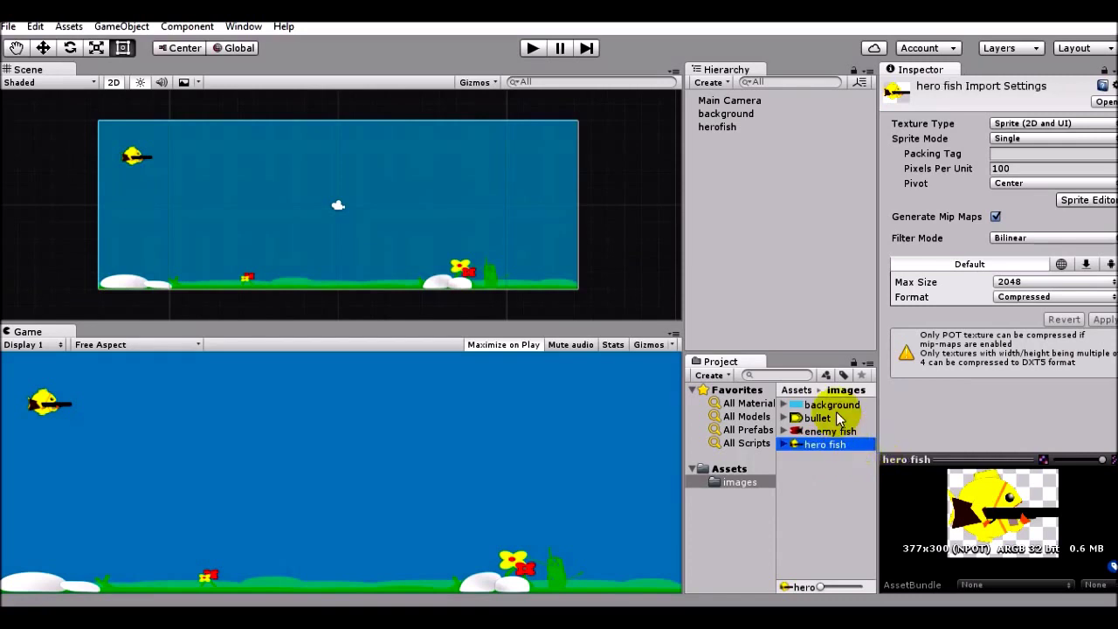
pyautogui.click(829, 418)
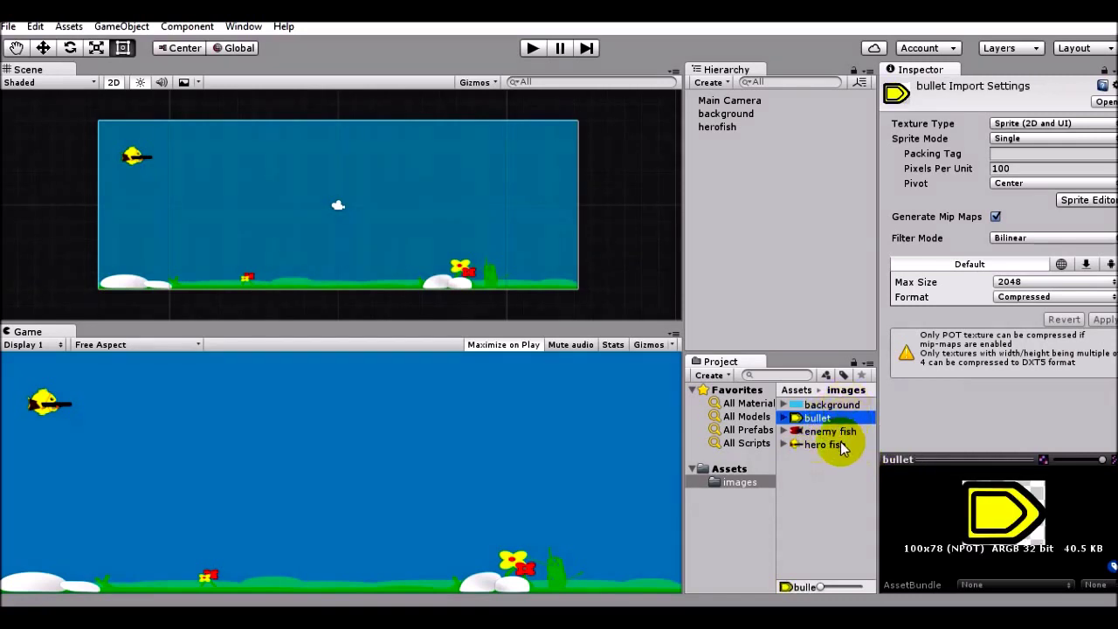
pyautogui.click(826, 431)
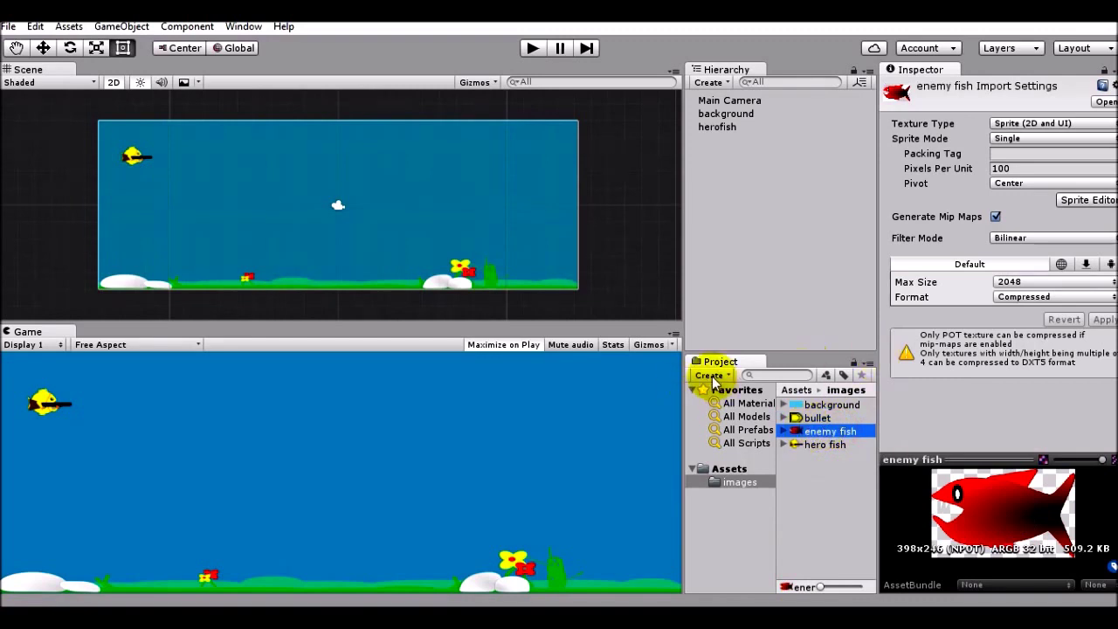